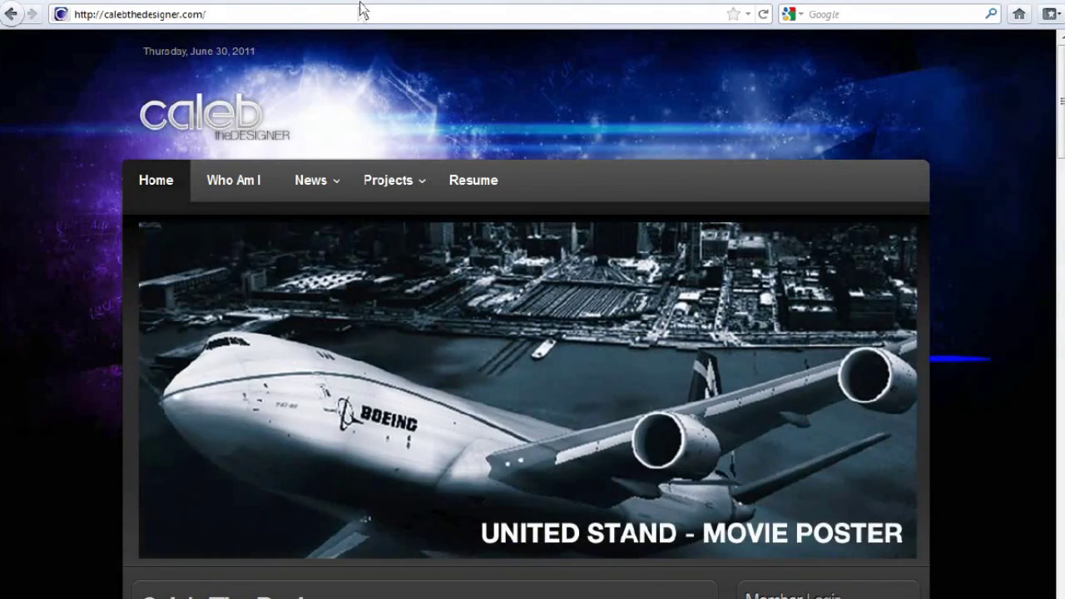
Append 'ad' to the end of the site address to show the administrator page suggestions.
{"action": "left_click", "coordinate": [360, 15]}
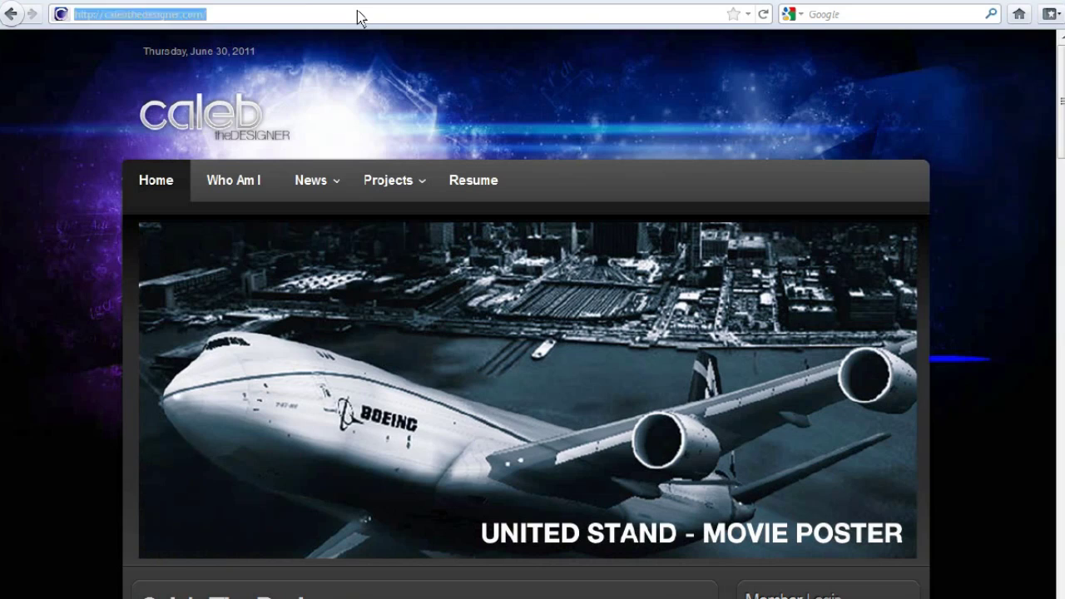
{"action": "left_click", "coordinate": [360, 15]}
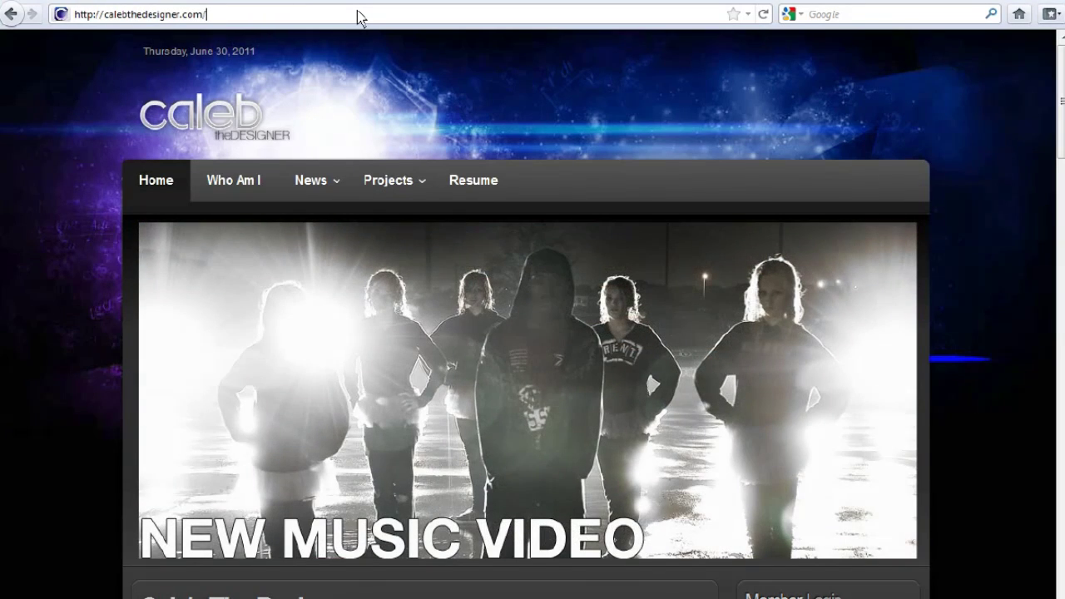
{"action": "type", "text": "ad"}
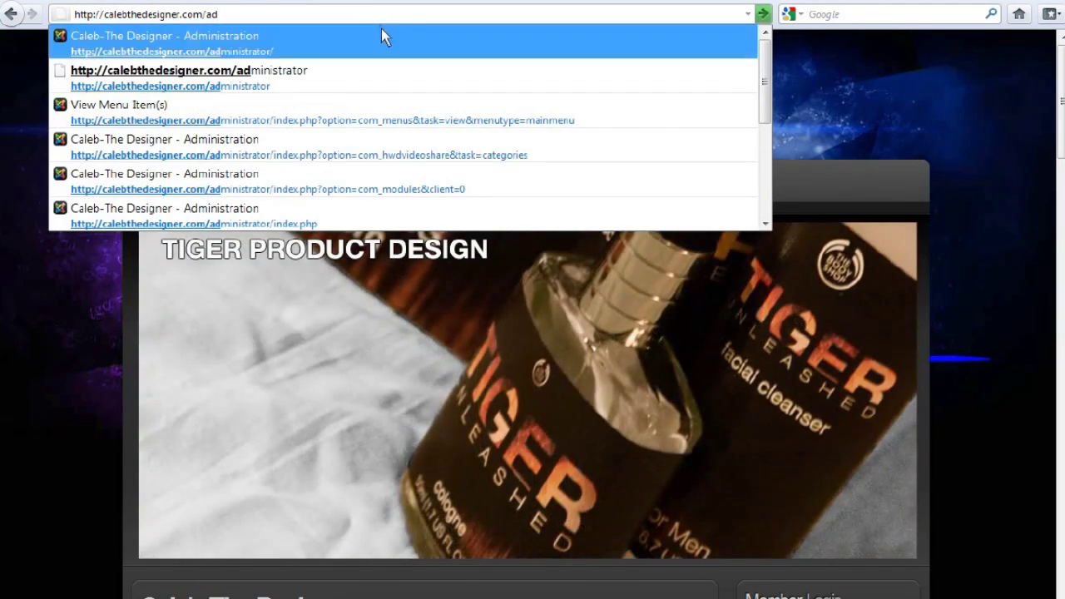
Open the /administrator/ login page and sign in with the suggested username and the account password.
{"action": "left_click", "coordinate": [383, 36]}
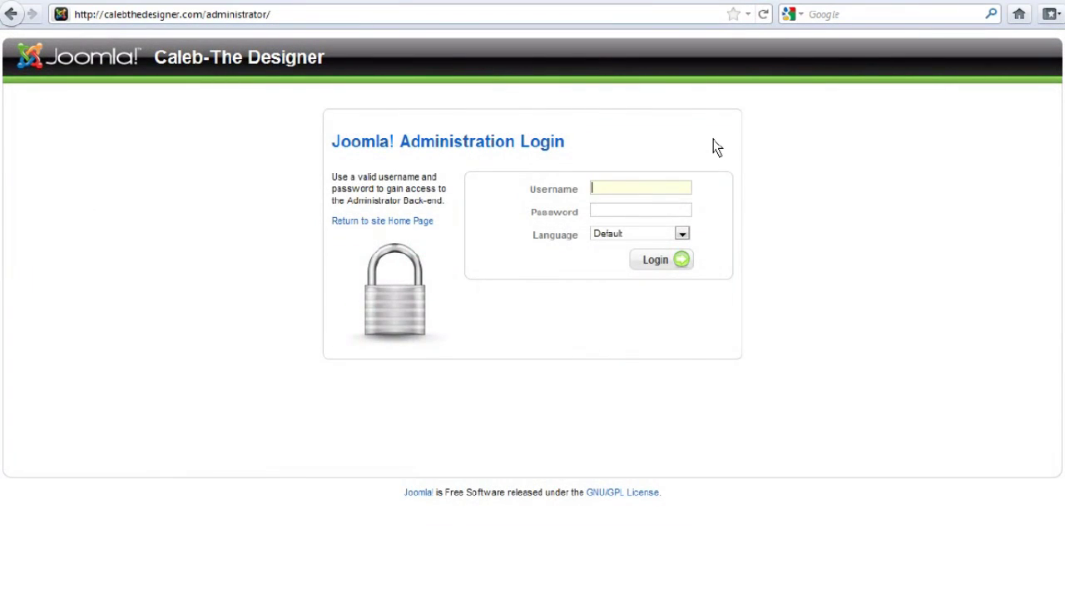
{"action": "type", "text": "caleb"}
{"action": "left_click", "coordinate": [664, 203]}
{"action": "left_click", "coordinate": [654, 215]}
{"action": "type", "text": "*"}
{"action": "left_click", "coordinate": [662, 261]}
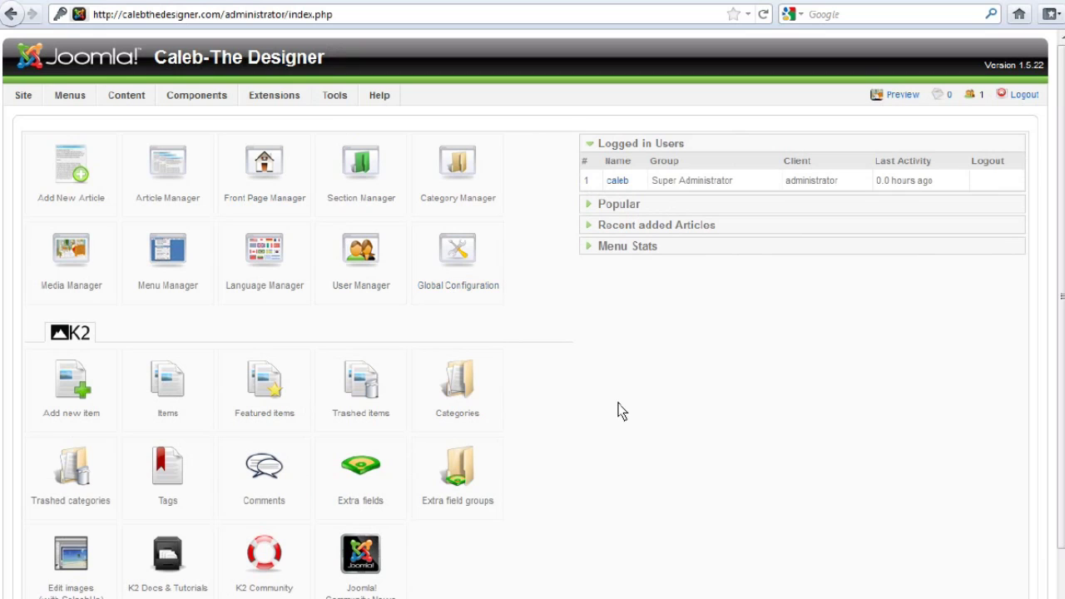
Open Site > Media Manager and browse into the stories folder.
{"action": "mouse_move", "coordinate": [22, 94]}
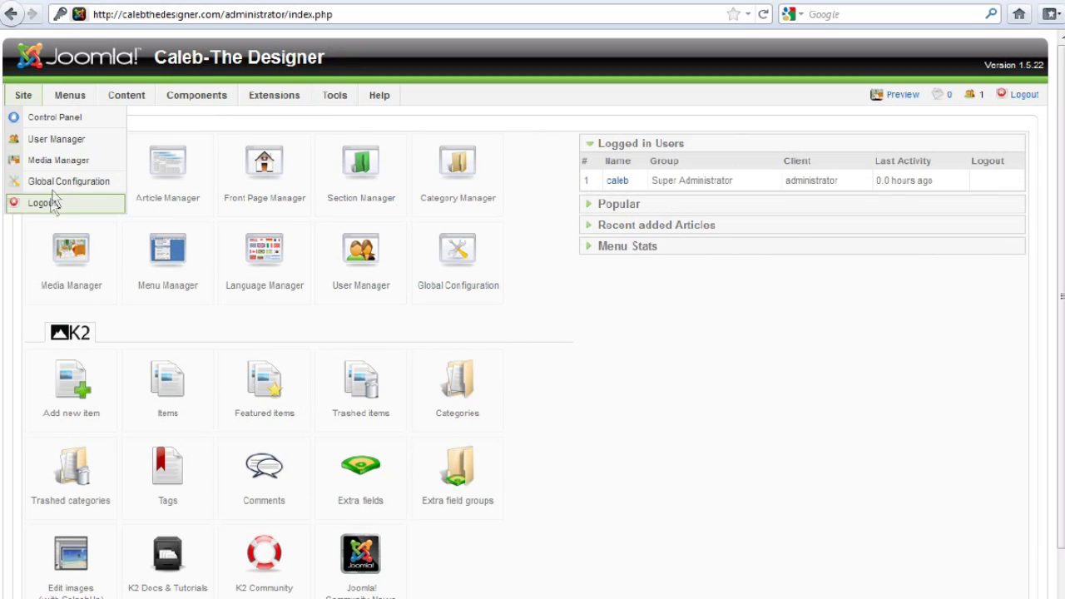
{"action": "left_click", "coordinate": [46, 161]}
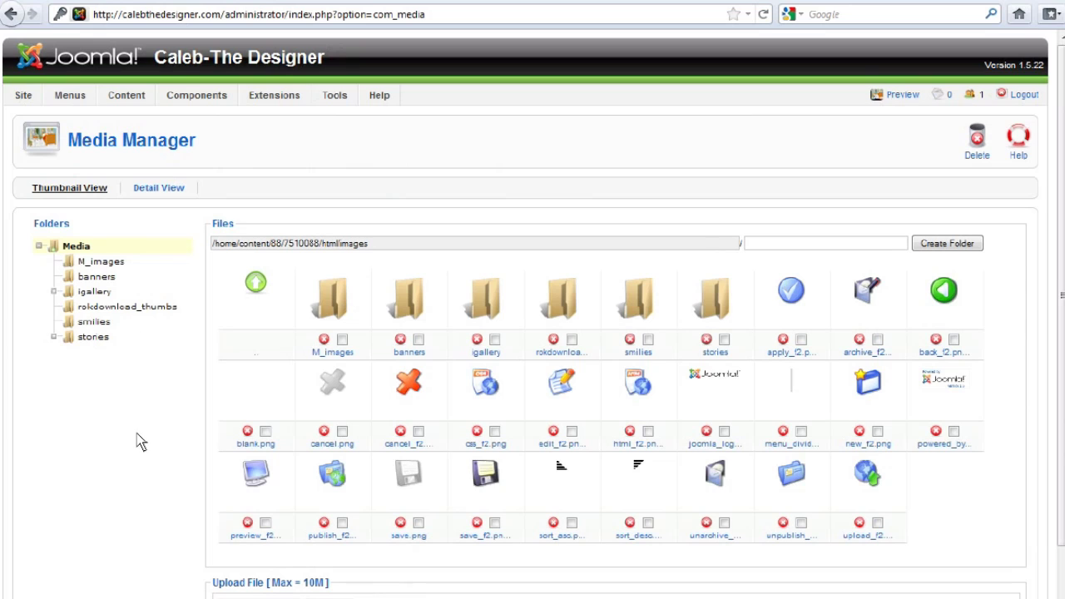
{"action": "scroll", "coordinate": [663, 165], "scroll_direction": "down", "scroll_amount": 2}
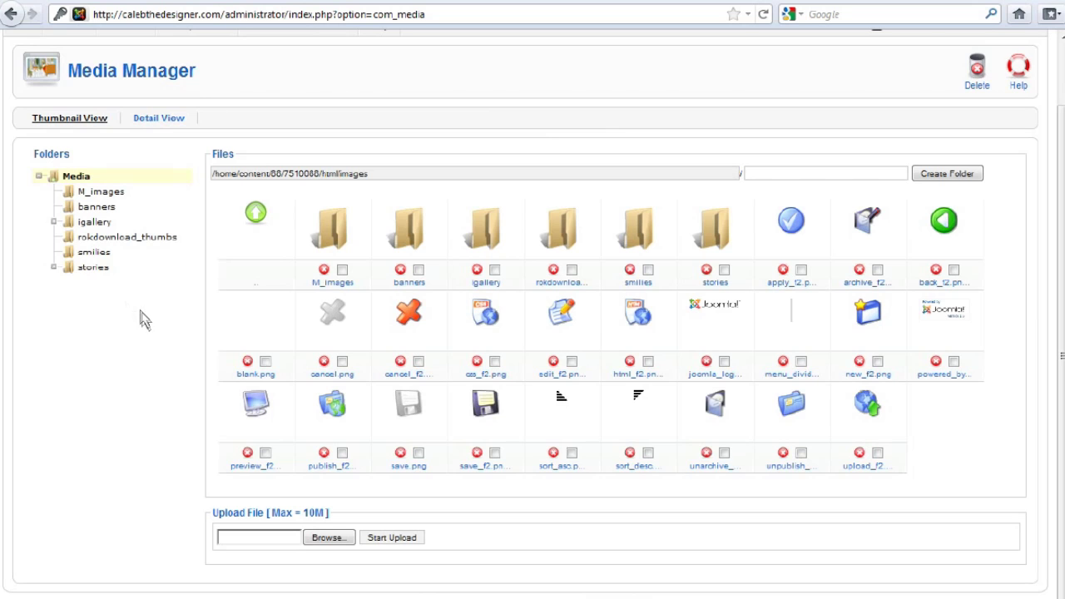
{"action": "left_click", "coordinate": [93, 273]}
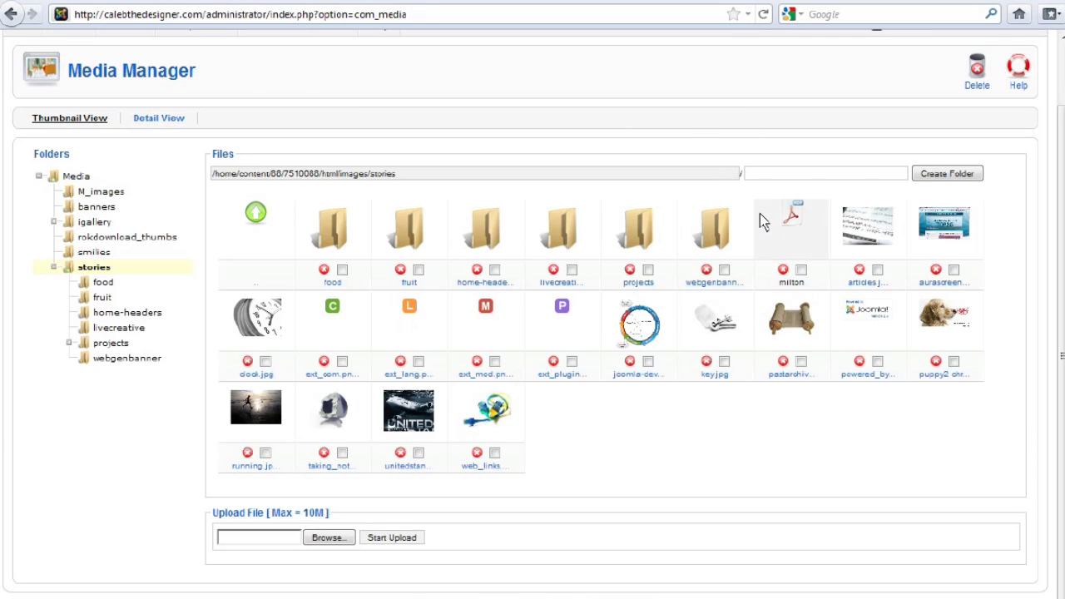
Create an 'example' subfolder inside stories, then bring up the upload file browser.
{"action": "left_click", "coordinate": [795, 174]}
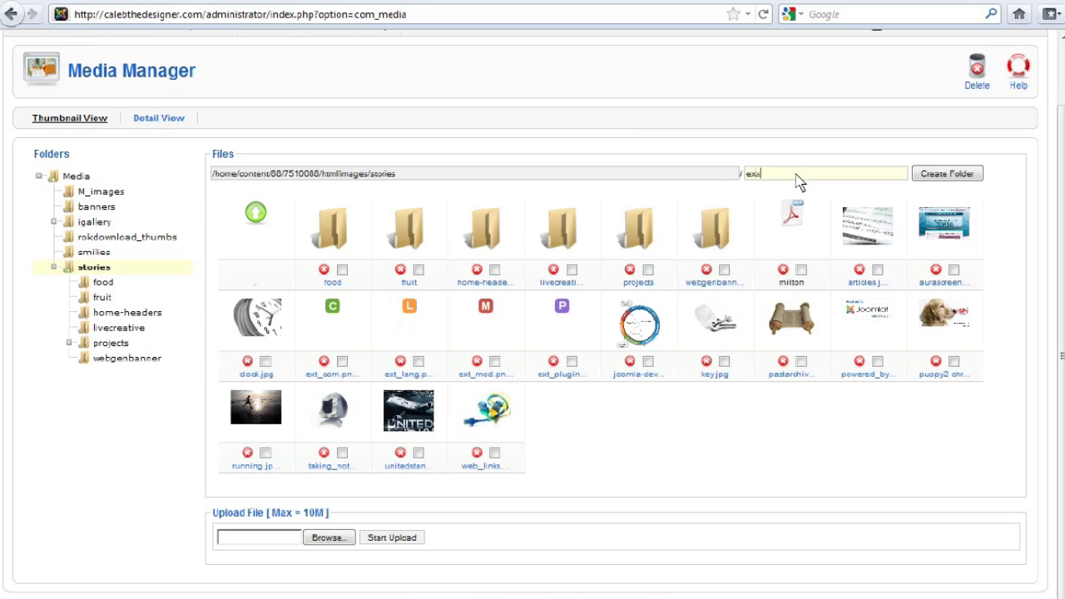
{"action": "type", "text": "example"}
{"action": "left_click", "coordinate": [958, 176]}
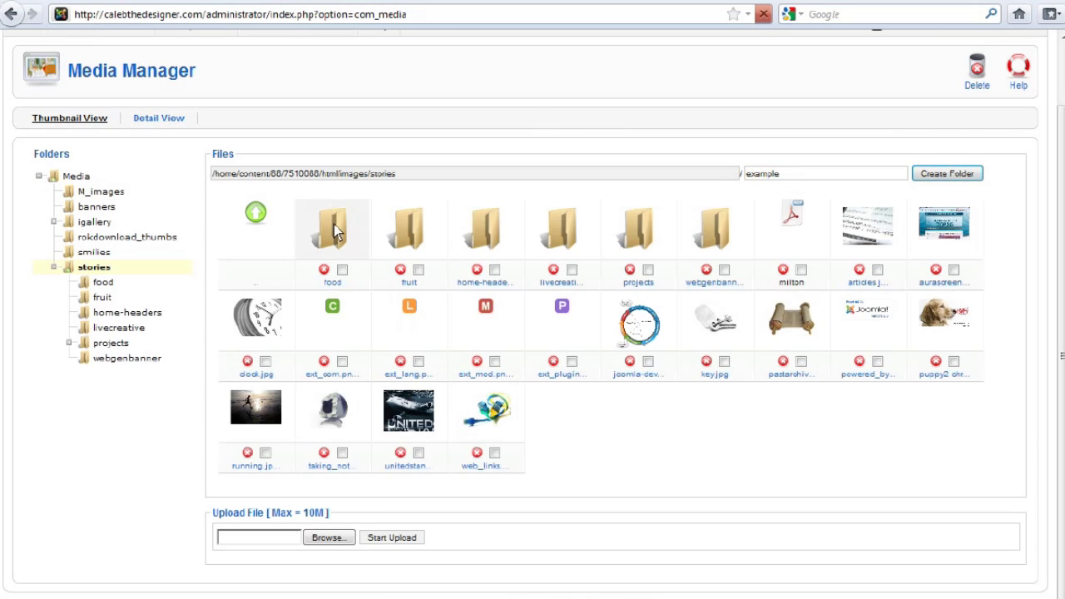
{"action": "scroll", "coordinate": [585, 192], "scroll_direction": "down", "scroll_amount": 2}
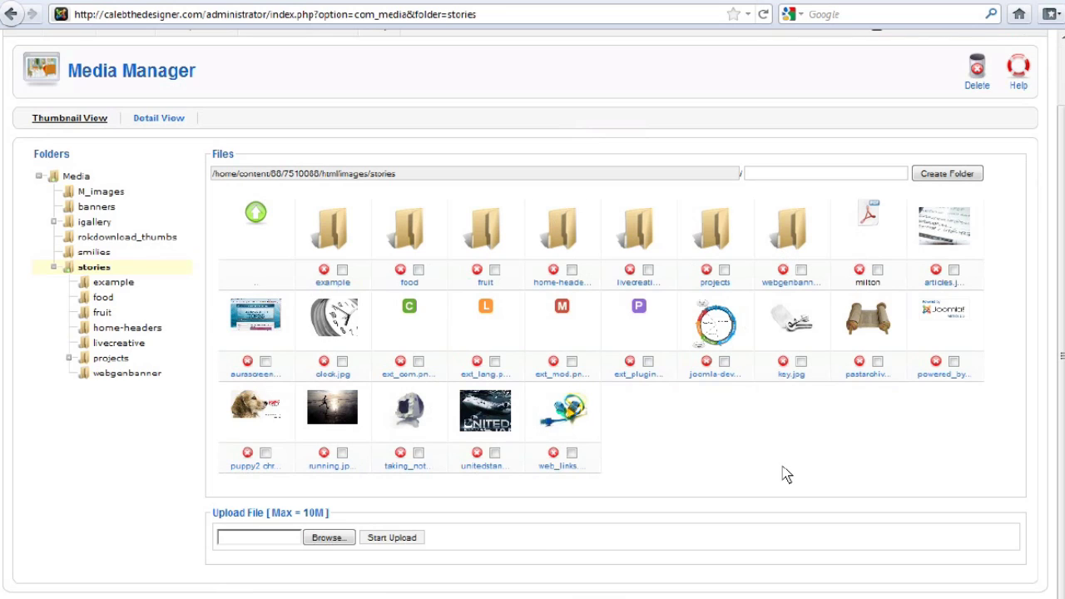
{"action": "left_click", "coordinate": [328, 537]}
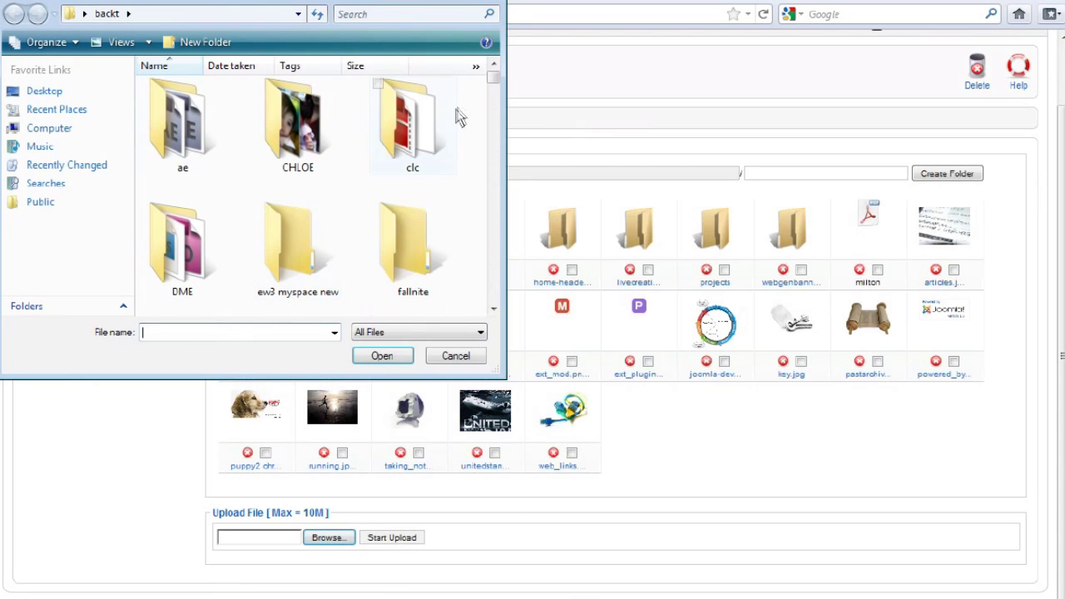
Select the smkskull2 image file and upload it into the stories folder.
{"action": "left_click_drag", "start_coordinate": [493, 79], "coordinate": [495, 298]}
{"action": "left_click", "coordinate": [297, 179]}
{"action": "left_click", "coordinate": [389, 357]}
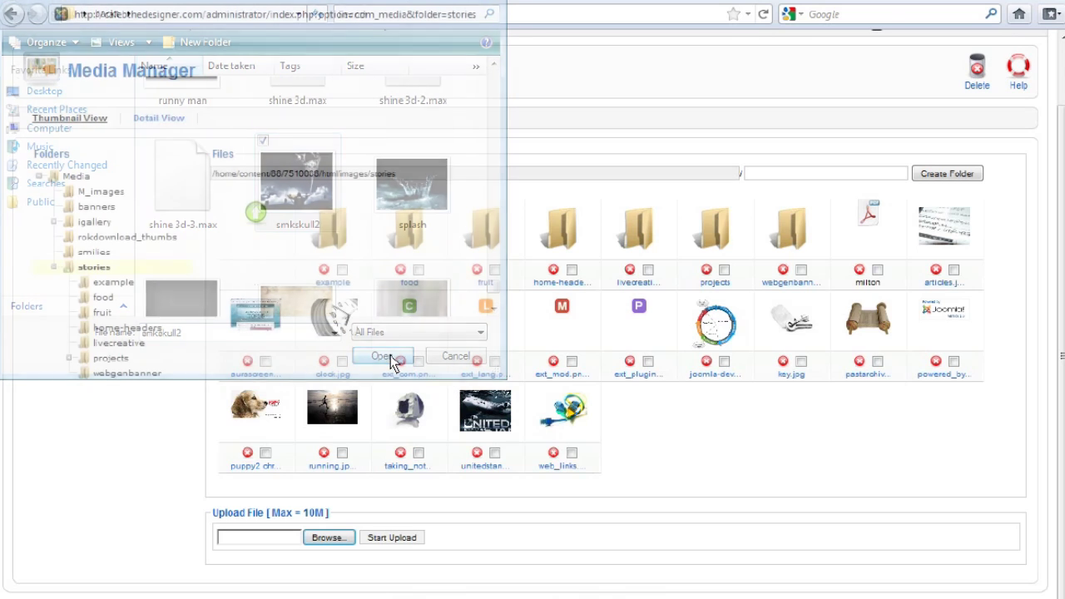
{"action": "left_click", "coordinate": [403, 537]}
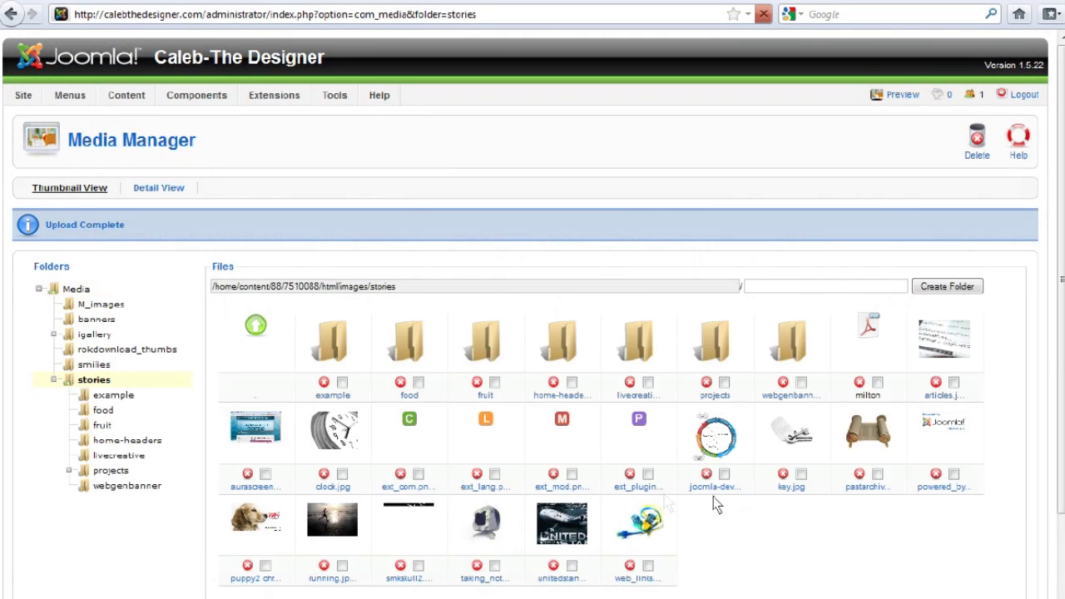
{"action": "scroll", "coordinate": [741, 504], "scroll_direction": "down", "scroll_amount": 3}
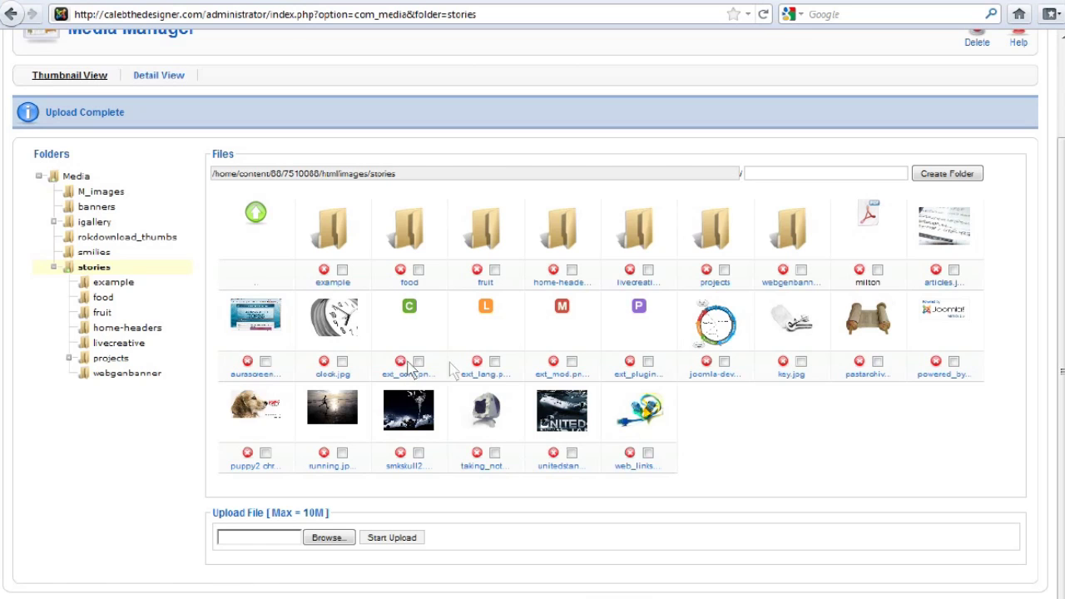
Tick the ext_com.png, ext_lang.png and ext_mod.png files in the stories folder.
{"action": "scroll", "coordinate": [719, 498], "scroll_direction": "up", "scroll_amount": 3}
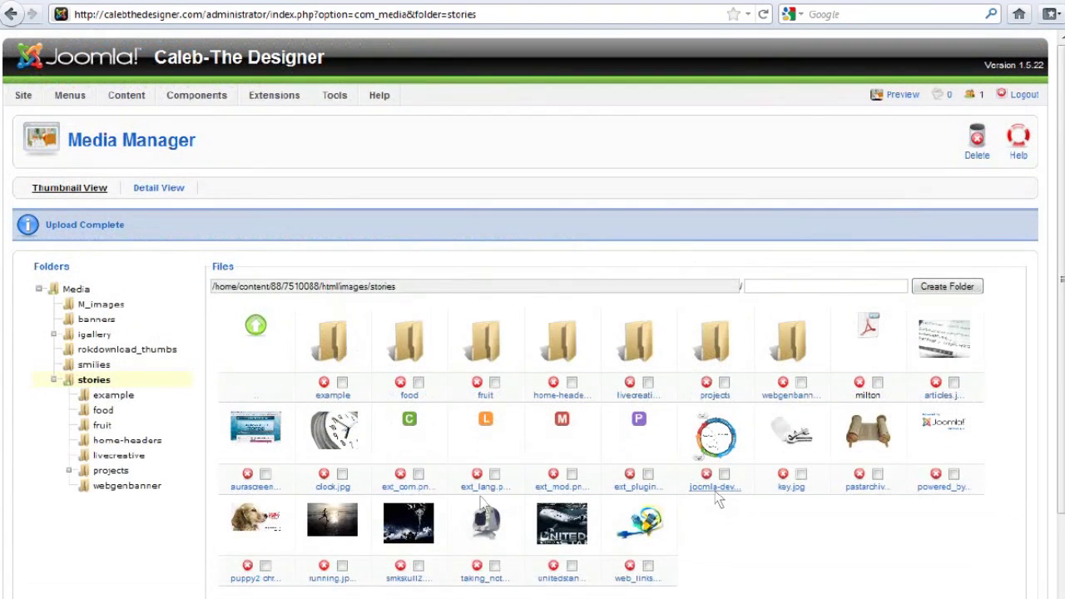
{"action": "left_click", "coordinate": [418, 473]}
{"action": "left_click", "coordinate": [494, 473]}
{"action": "left_click", "coordinate": [572, 474]}
Preview the smkskull2 image at full size, then close the preview.
{"action": "scroll", "coordinate": [818, 532], "scroll_direction": "down", "scroll_amount": 3}
{"action": "triple_click", "coordinate": [511, 500]}
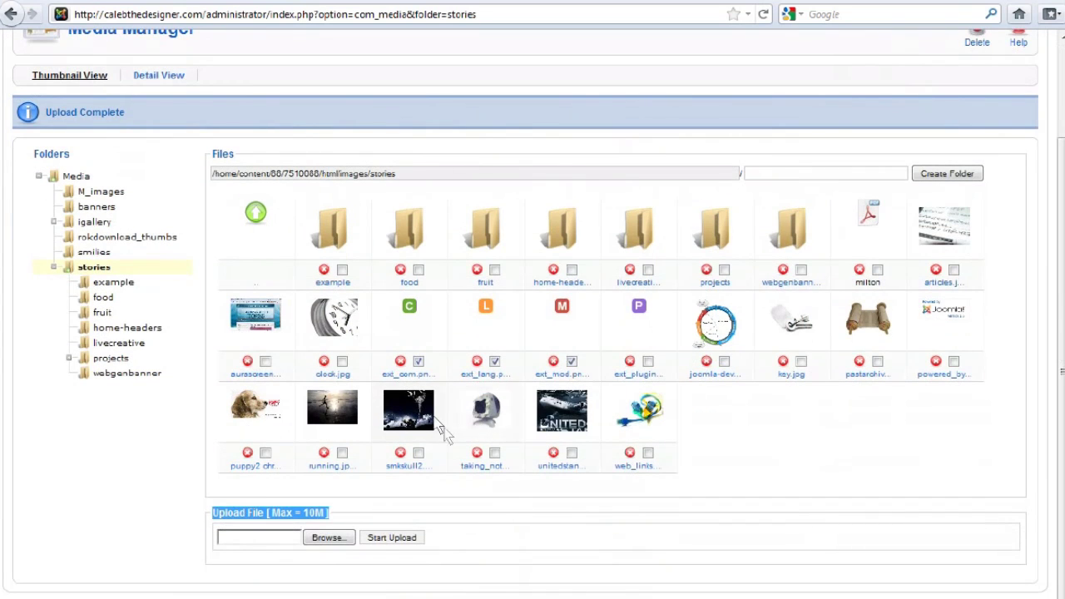
{"action": "left_click", "coordinate": [420, 420]}
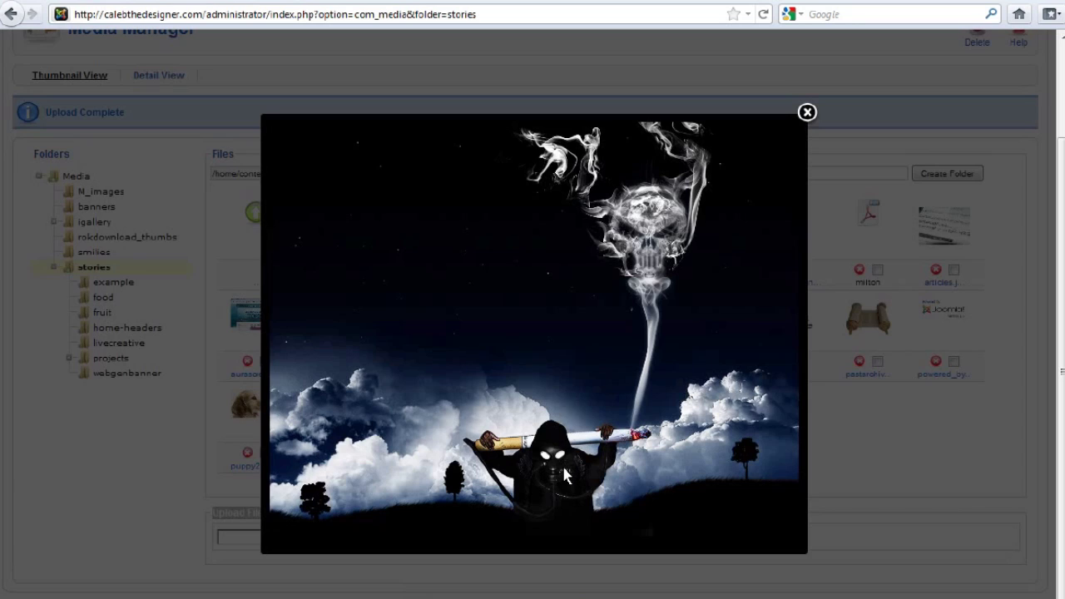
{"action": "left_click", "coordinate": [807, 112]}
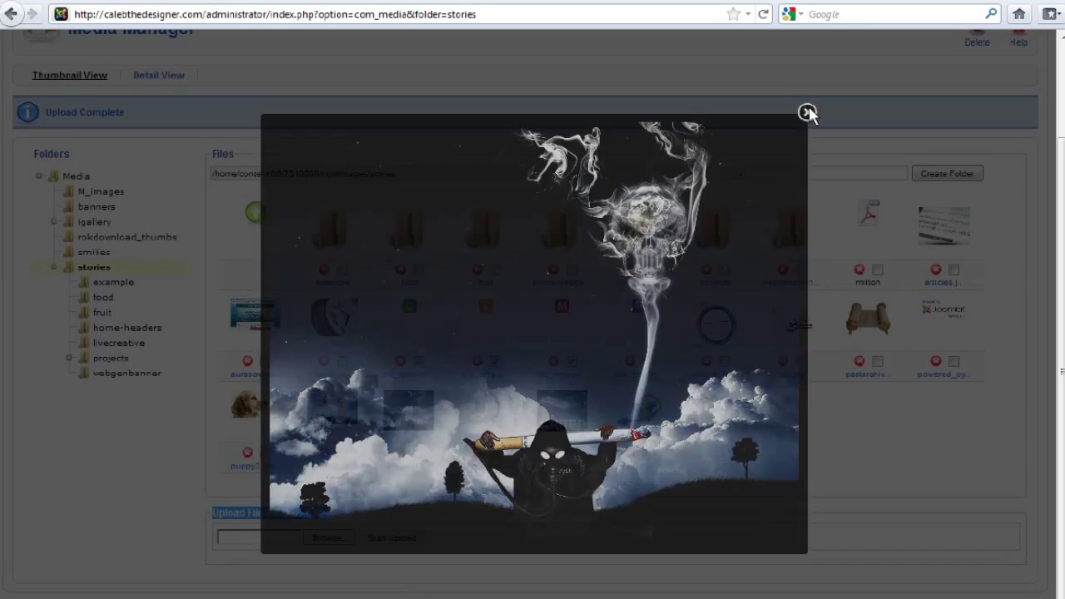
{"action": "scroll", "coordinate": [724, 512], "scroll_direction": "up", "scroll_amount": 3}
Go to Content > Article Manager and start a new blank article.
{"action": "mouse_move", "coordinate": [42, 115]}
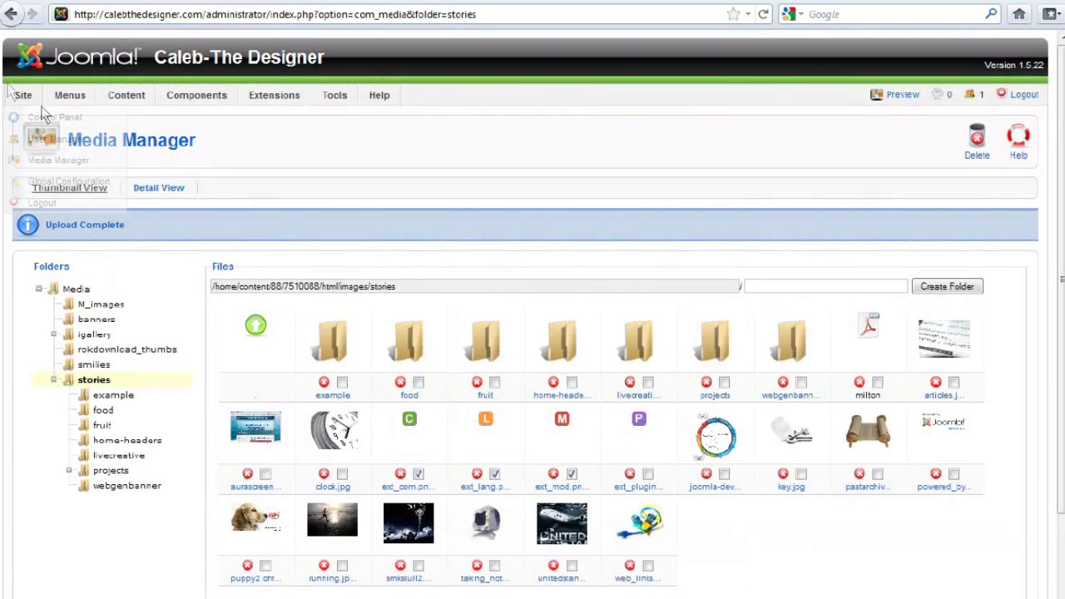
{"action": "mouse_move", "coordinate": [125, 98]}
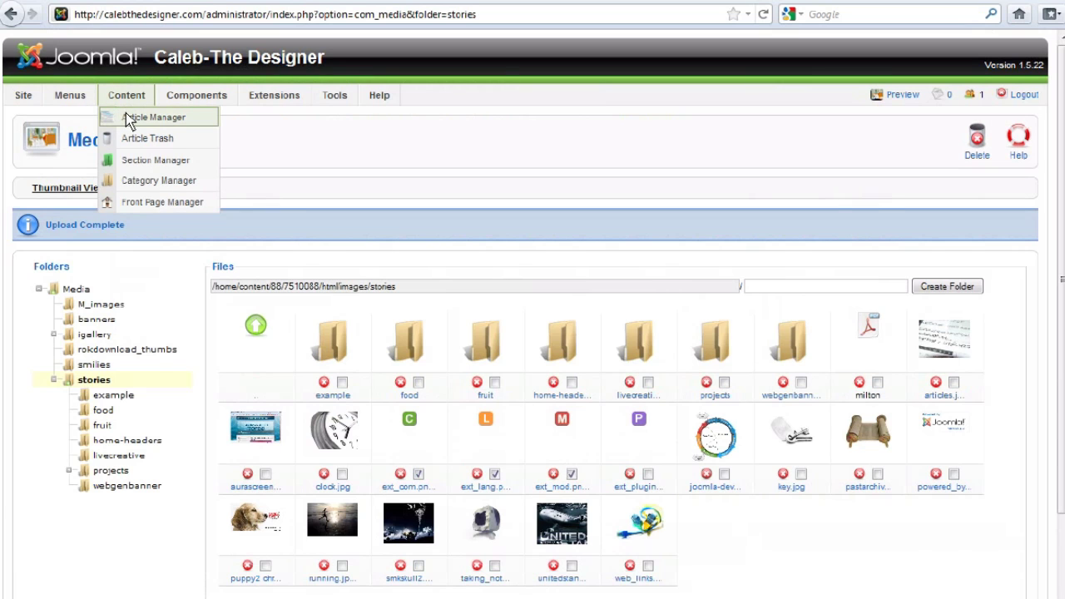
{"action": "left_click", "coordinate": [128, 119]}
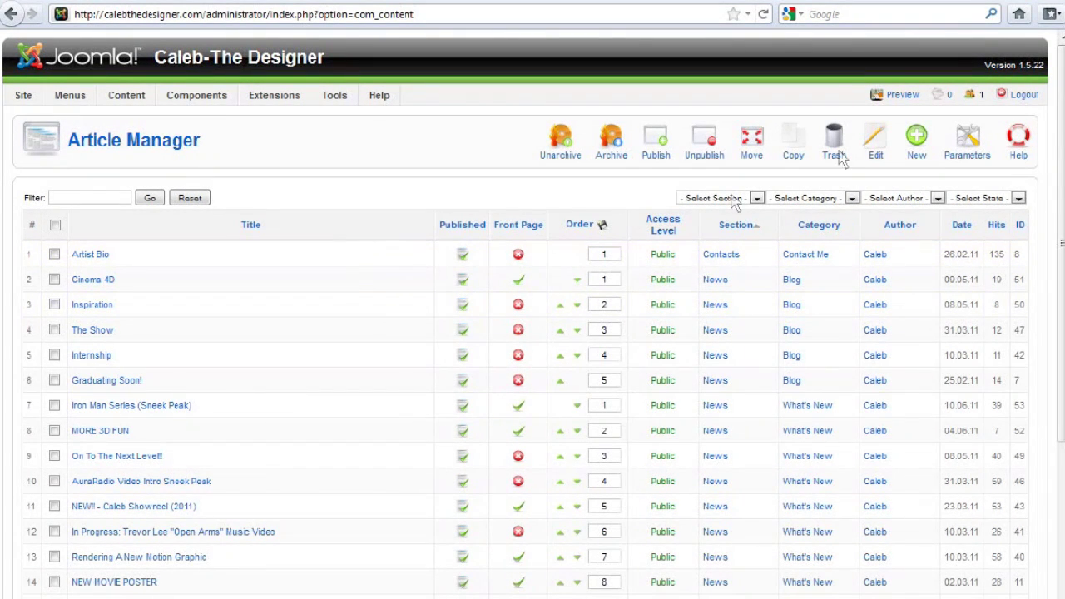
{"action": "left_click", "coordinate": [916, 152]}
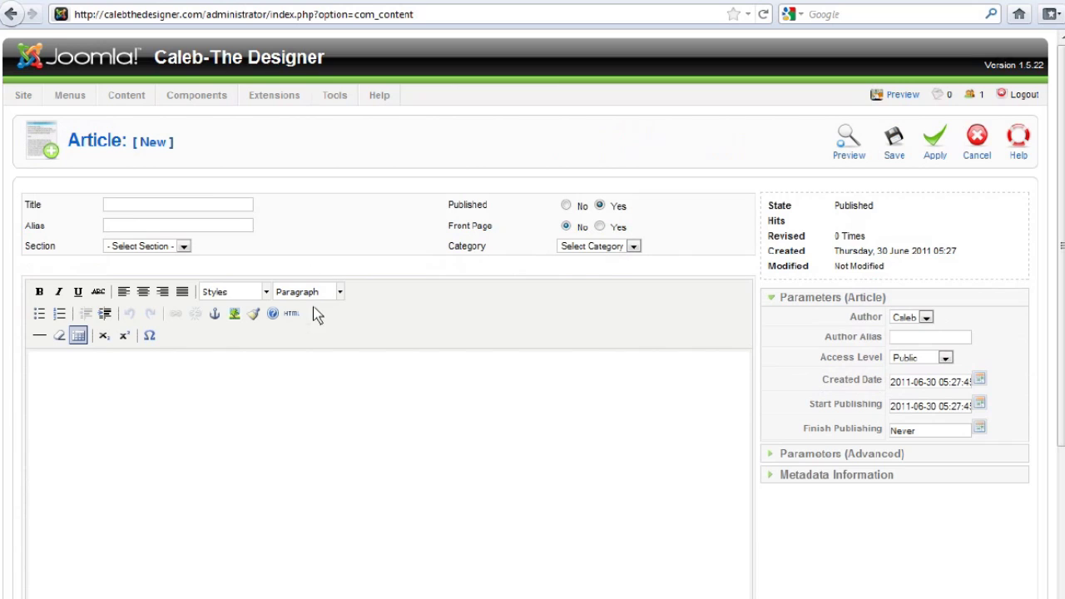
Open the editor's Image dialog and pick smkskull2.jpg from the root images folder.
{"action": "scroll", "coordinate": [264, 422], "scroll_direction": "down", "scroll_amount": 5}
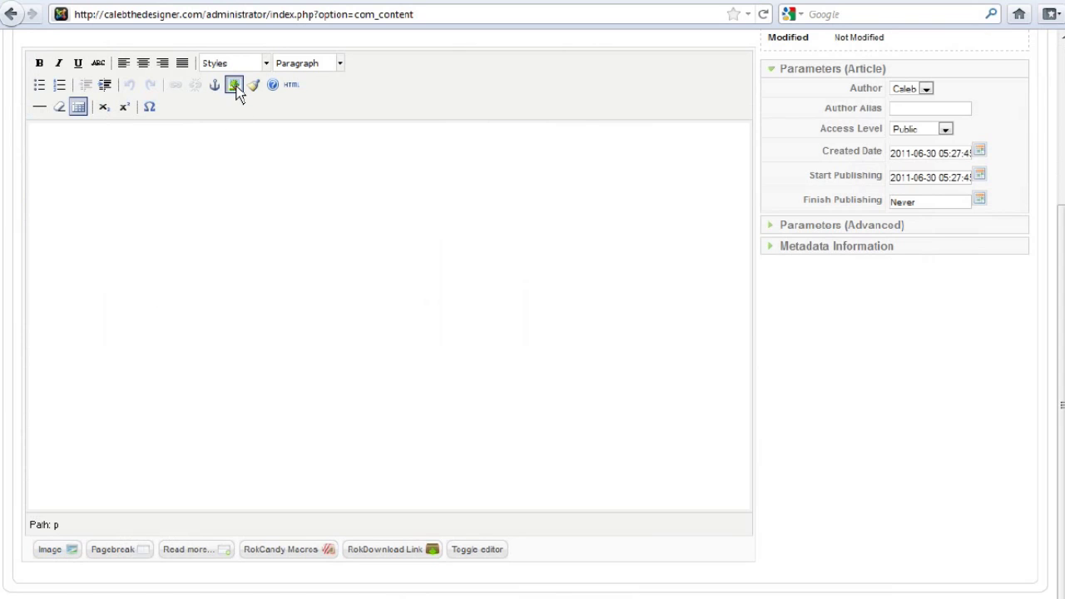
{"action": "left_click", "coordinate": [71, 549]}
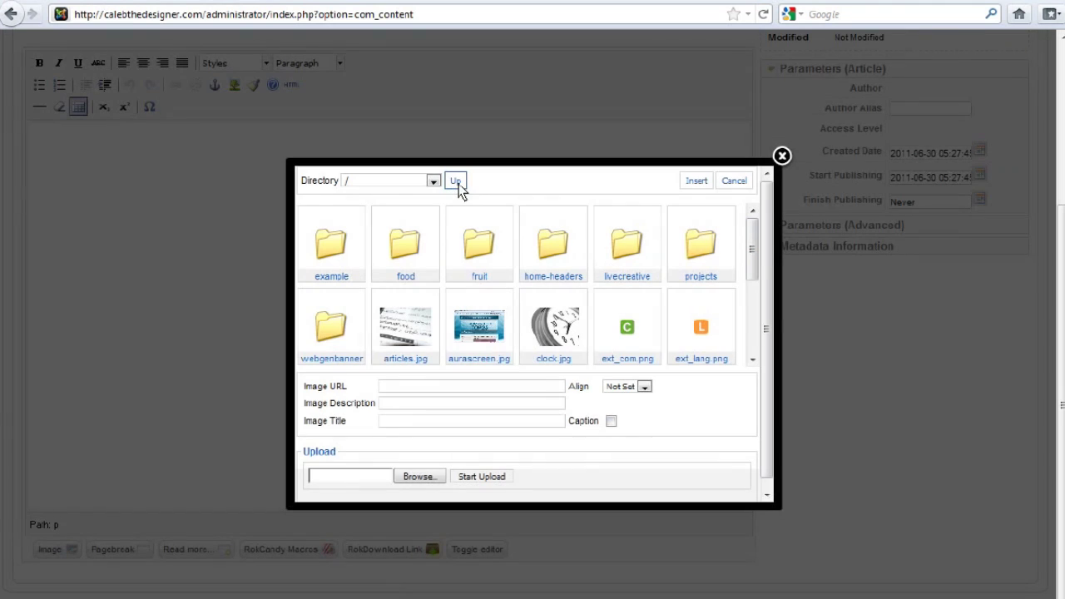
{"action": "left_click", "coordinate": [433, 181]}
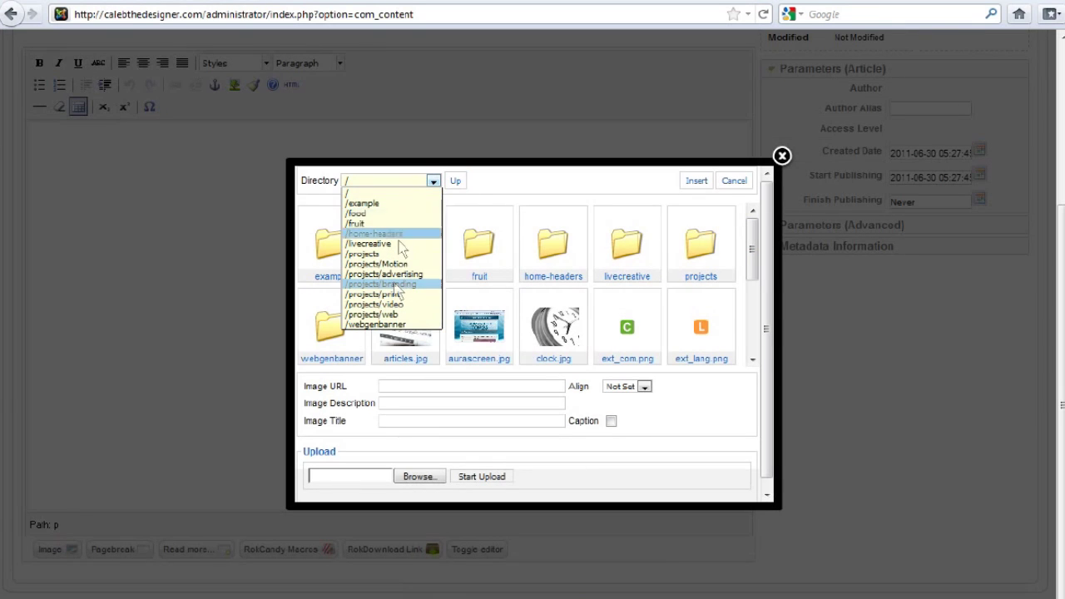
{"action": "left_click", "coordinate": [498, 183]}
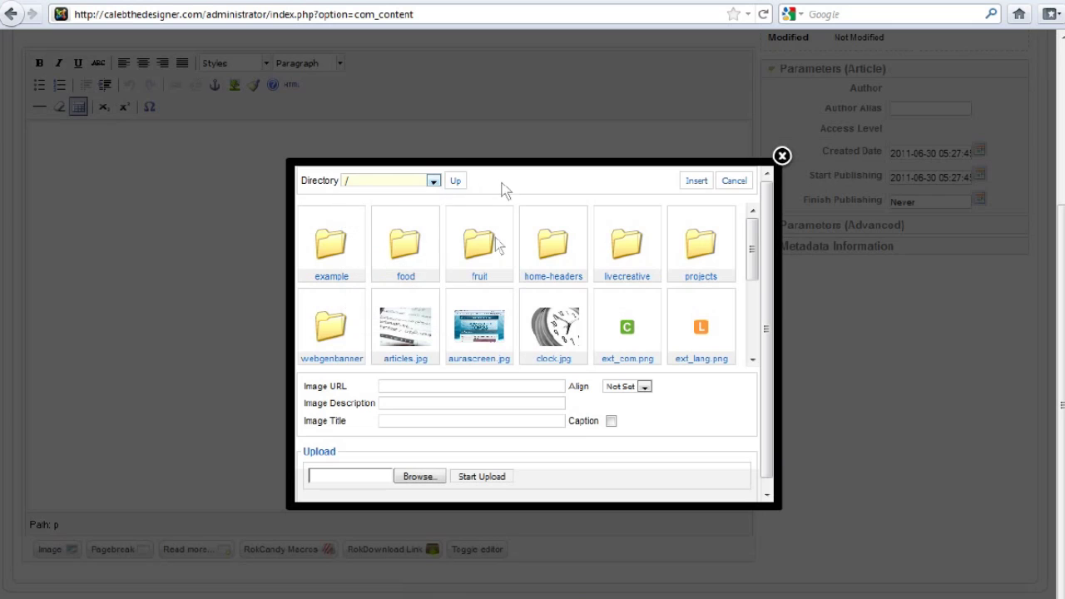
{"action": "scroll", "coordinate": [768, 283], "scroll_direction": "down", "scroll_amount": 3}
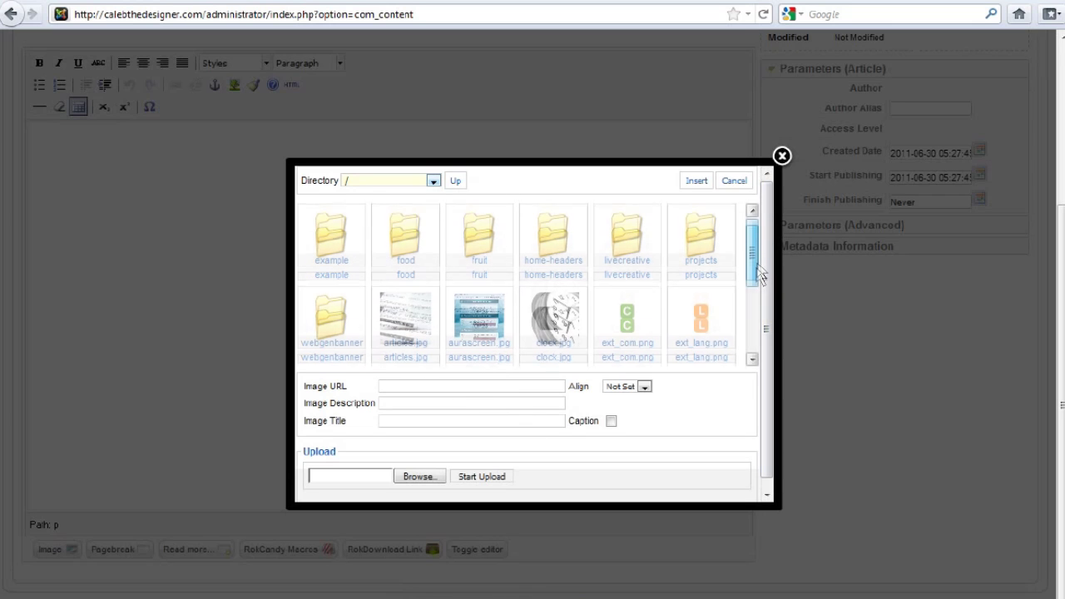
{"action": "left_click", "coordinate": [463, 356]}
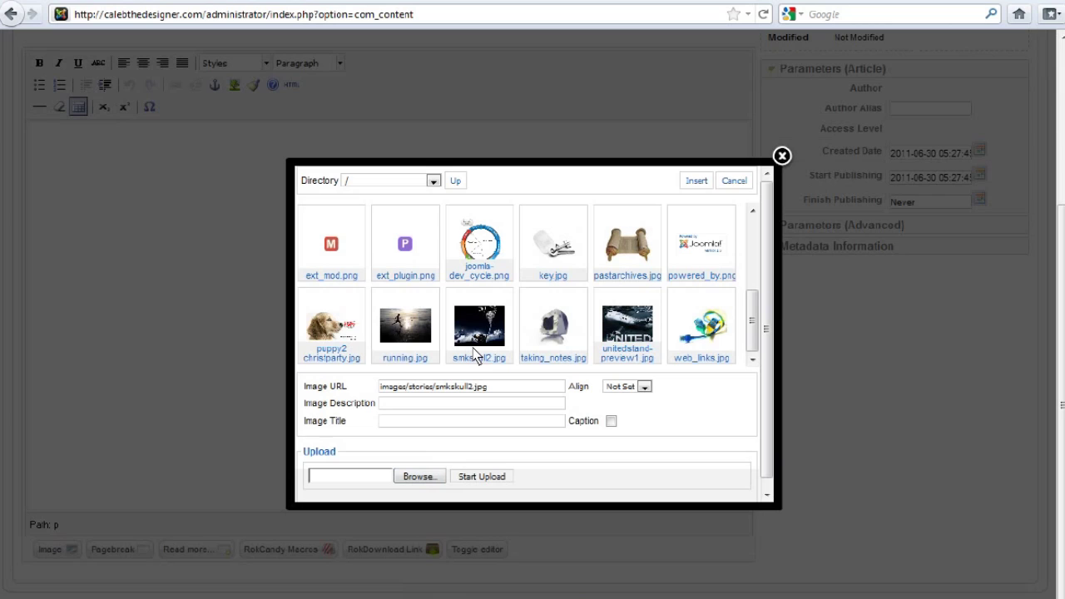
Keep alignment Not Set with caption off, and insert smkskull2.jpg into the article.
{"action": "left_click", "coordinate": [645, 386]}
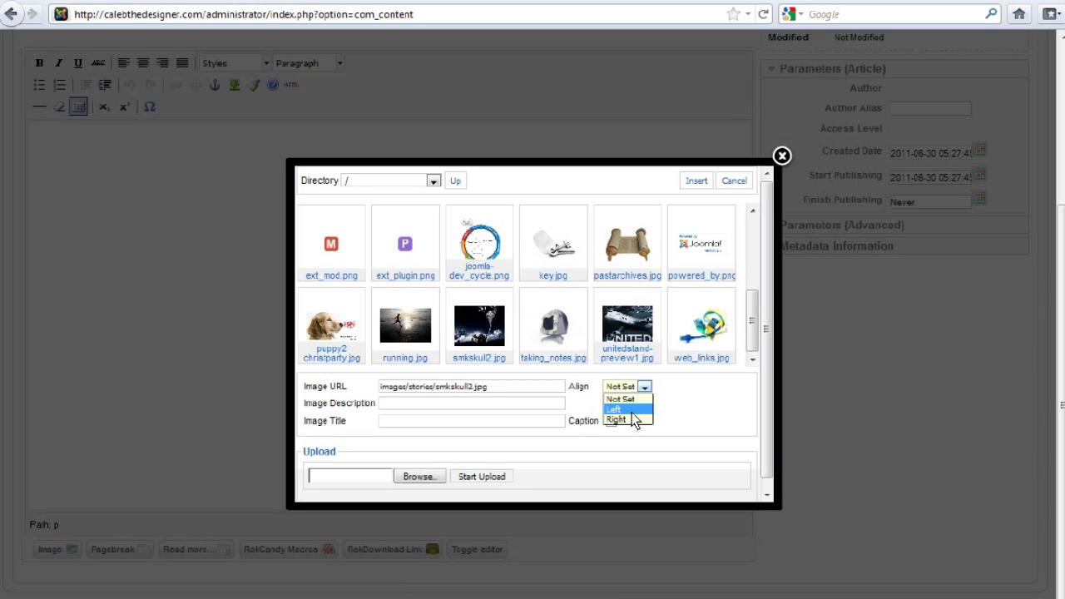
{"action": "left_click", "coordinate": [678, 439]}
{"action": "left_click", "coordinate": [523, 423]}
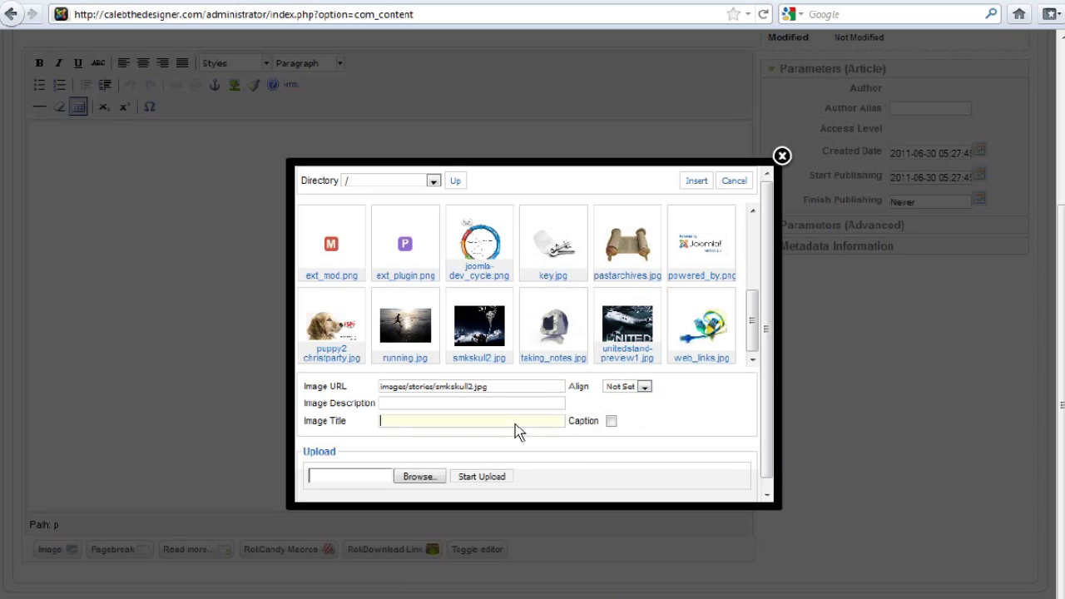
{"action": "left_click", "coordinate": [611, 422]}
{"action": "left_click", "coordinate": [611, 422]}
{"action": "left_click", "coordinate": [694, 183]}
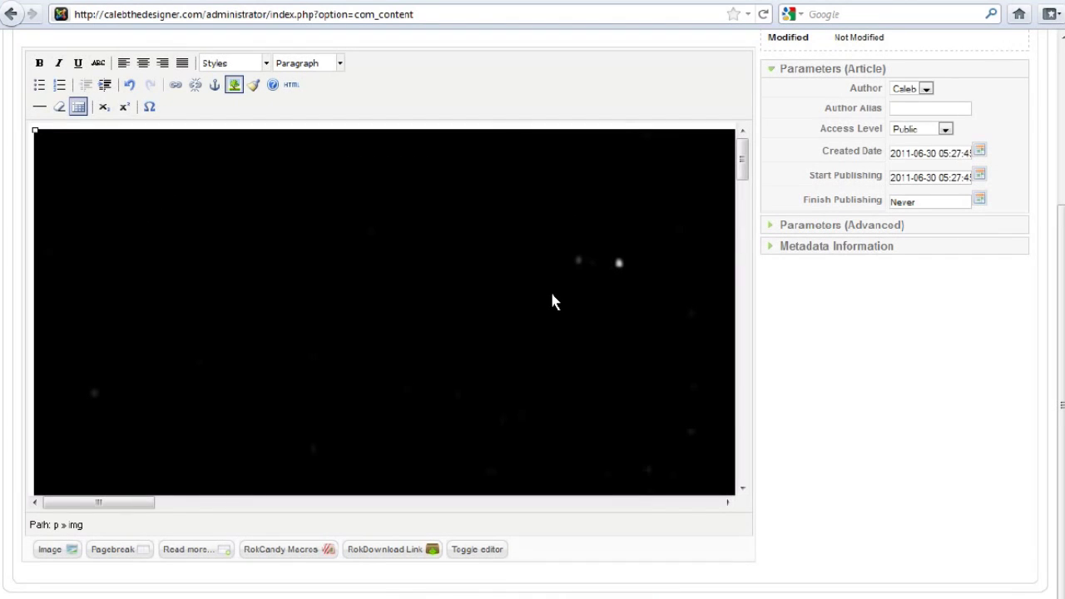
Drag the inserted skull image's corner handle to shrink it to about 354 × 282 pixels.
{"action": "left_click_drag", "start_coordinate": [93, 503], "coordinate": [662, 462]}
{"action": "left_click_drag", "start_coordinate": [741, 160], "coordinate": [58, 144]}
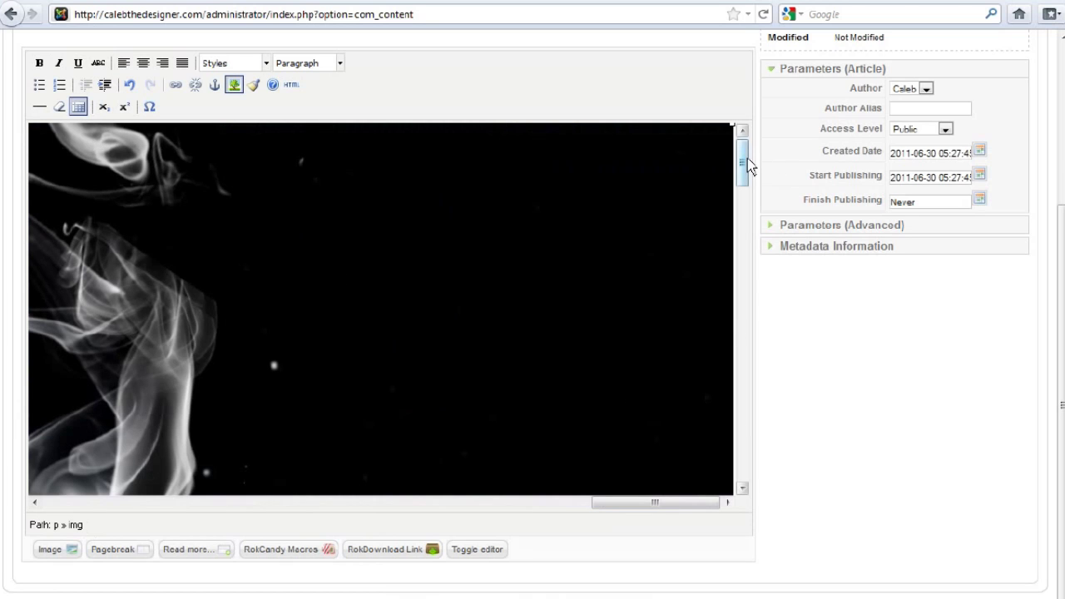
{"action": "left_click_drag", "start_coordinate": [744, 166], "coordinate": [33, 139]}
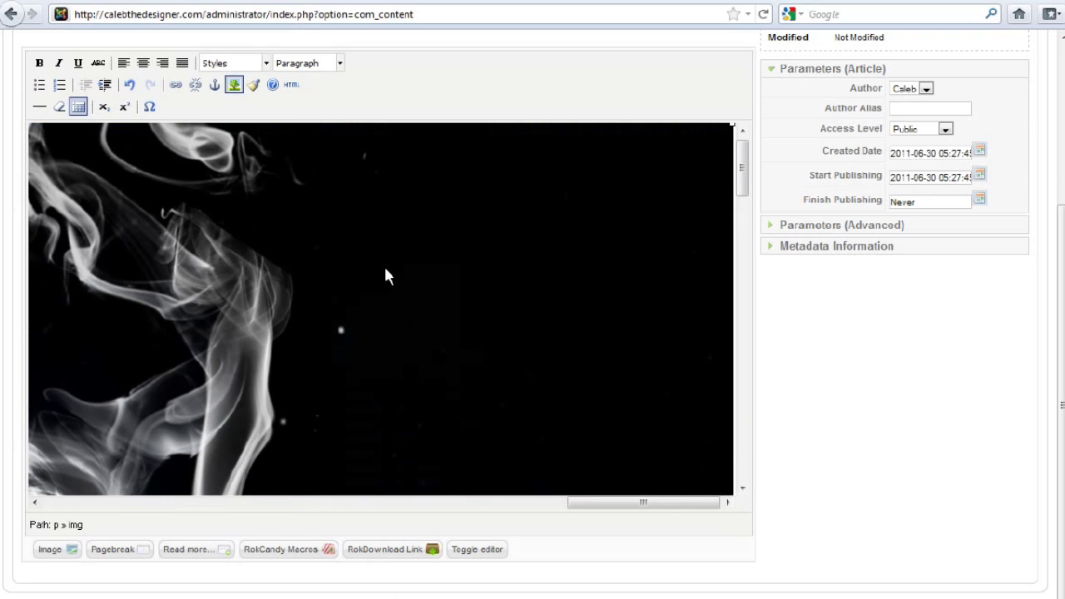
{"action": "left_click_drag", "start_coordinate": [740, 179], "coordinate": [756, 547]}
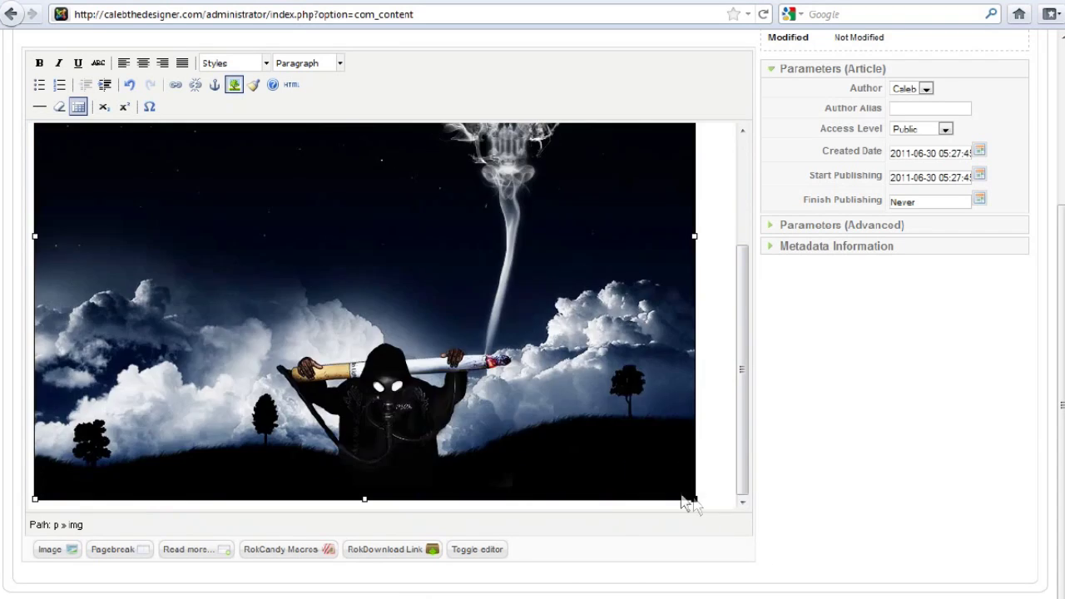
{"action": "left_click_drag", "start_coordinate": [691, 499], "coordinate": [402, 314]}
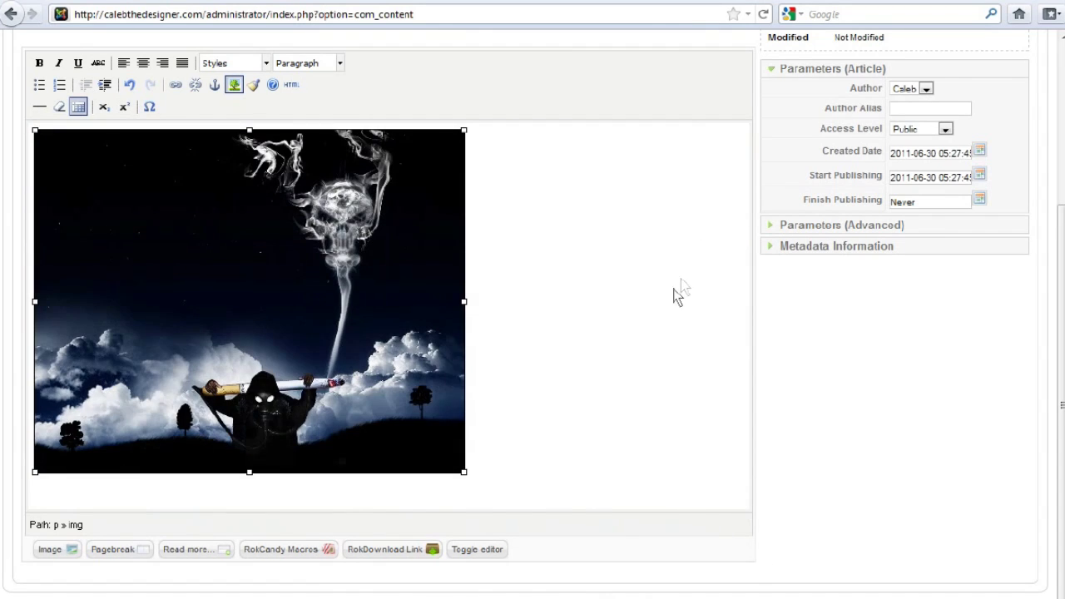
{"action": "left_click", "coordinate": [507, 367]}
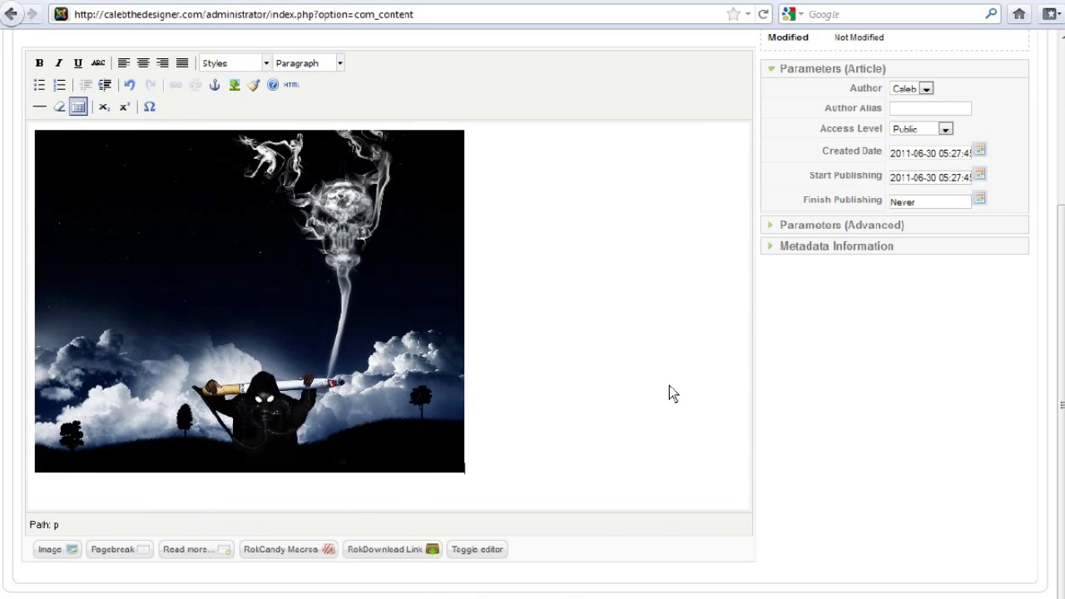
{"action": "left_click", "coordinate": [341, 312]}
{"action": "left_click_drag", "start_coordinate": [464, 472], "coordinate": [291, 372]}
{"action": "left_click", "coordinate": [730, 359]}
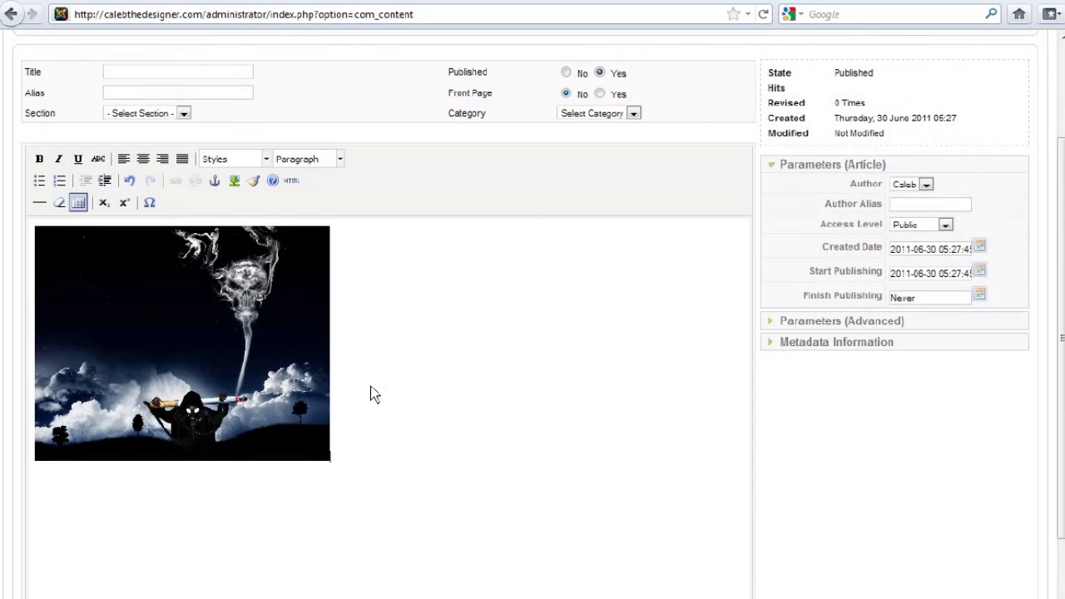
{"action": "left_click", "coordinate": [123, 320]}
{"action": "left_click", "coordinate": [178, 182]}
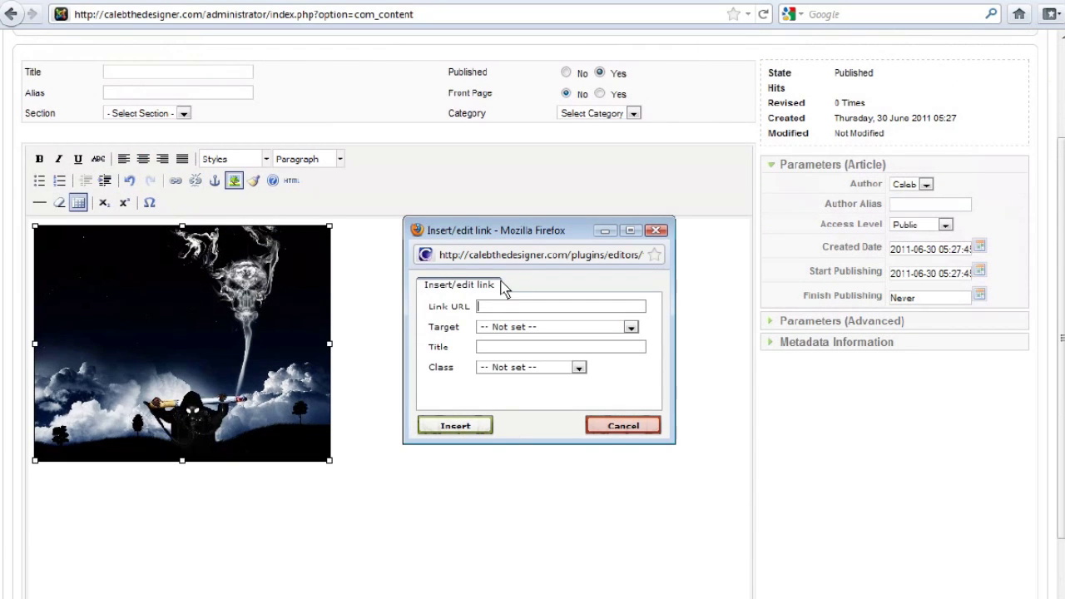
{"action": "left_click", "coordinate": [504, 308]}
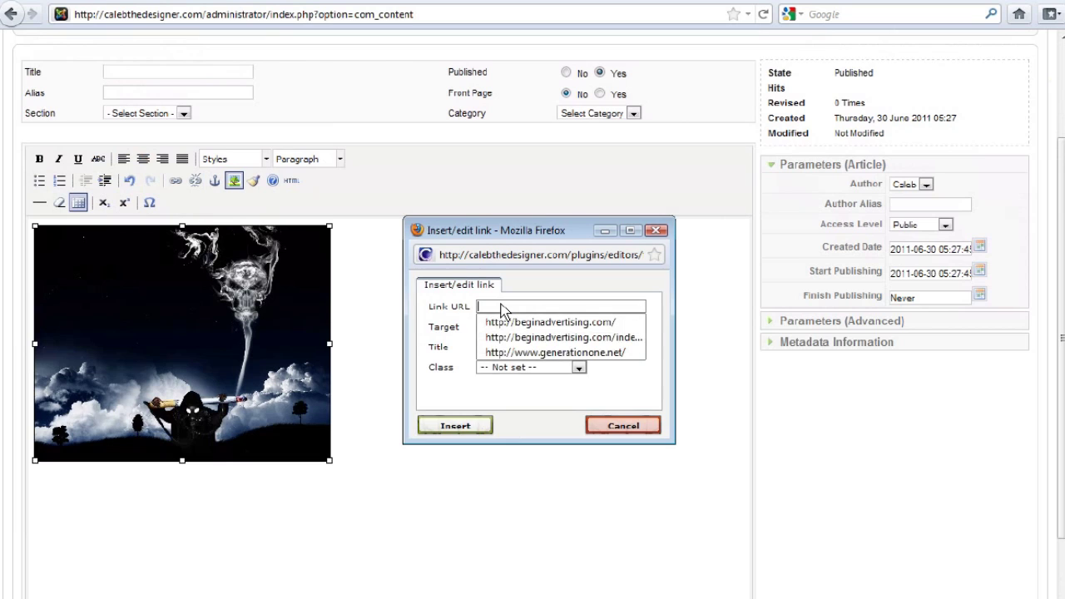
{"action": "left_click", "coordinate": [687, 374]}
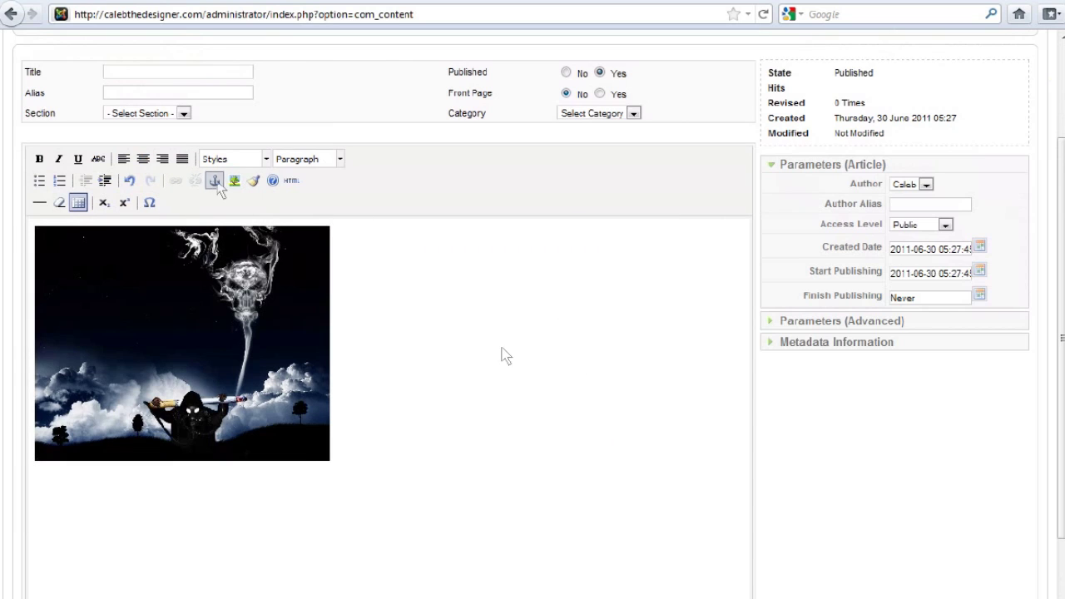
{"action": "mouse_move", "coordinate": [1062, 98]}
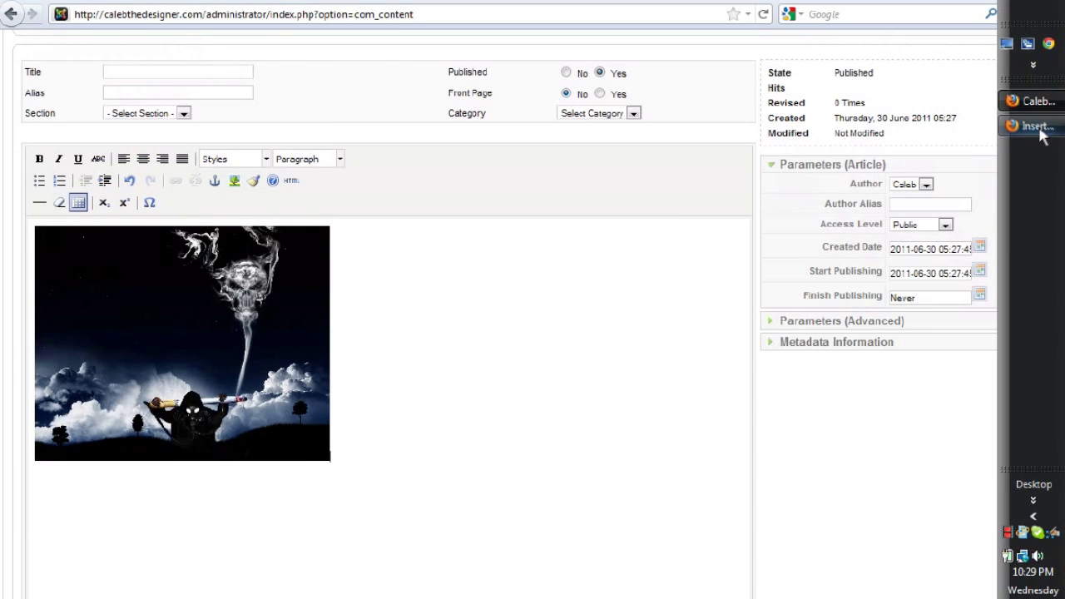
{"action": "left_click", "coordinate": [1036, 125]}
{"action": "left_click", "coordinate": [526, 328]}
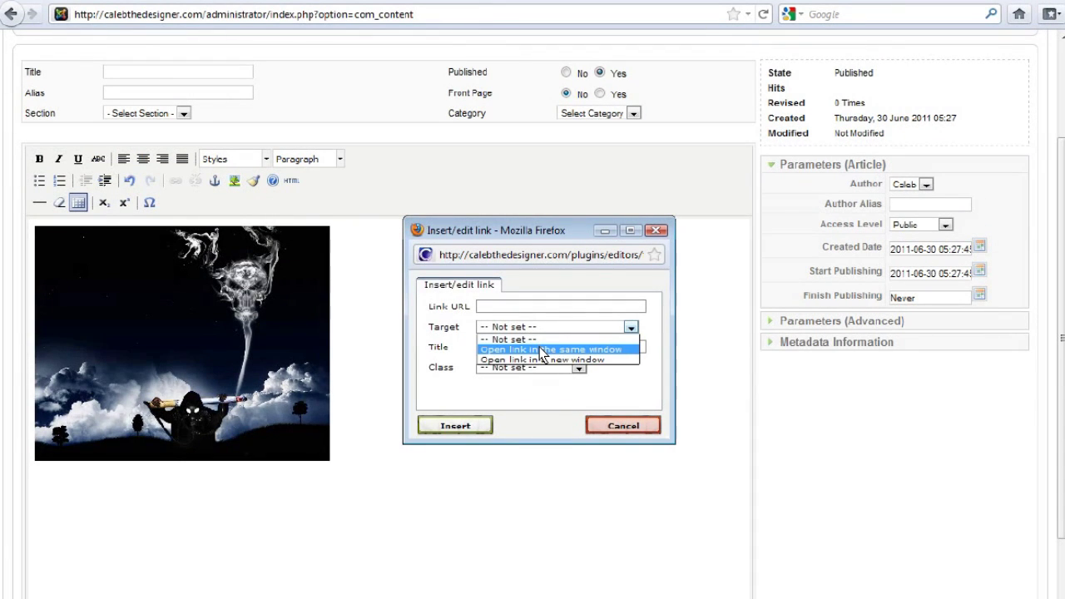
{"action": "left_click", "coordinate": [657, 359]}
{"action": "left_click", "coordinate": [601, 353]}
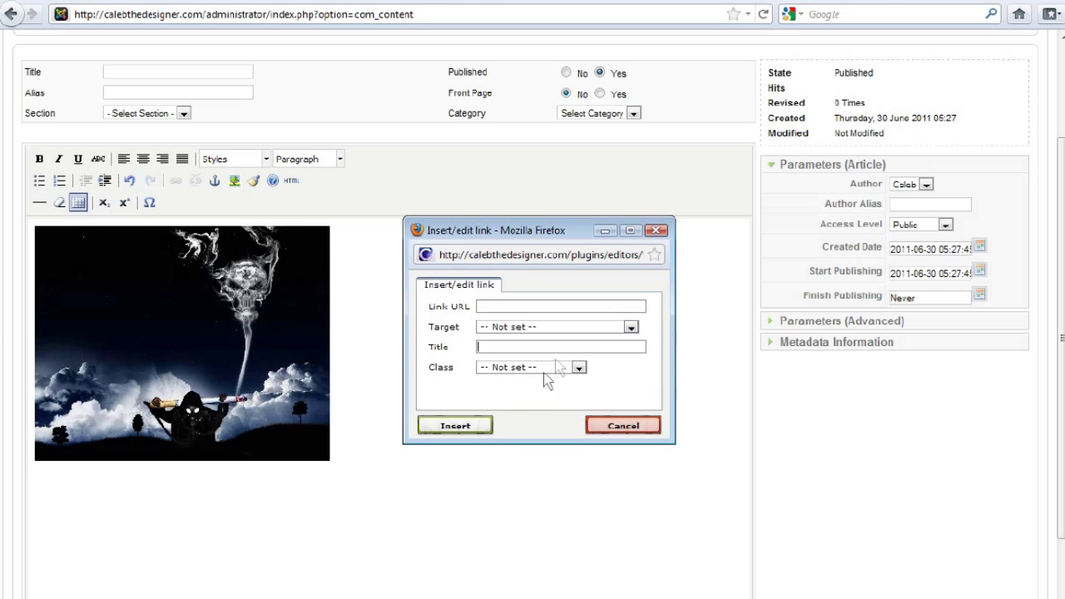
Dismiss the link popup and file the article under the Uncategorised section.
{"action": "left_click", "coordinate": [622, 426]}
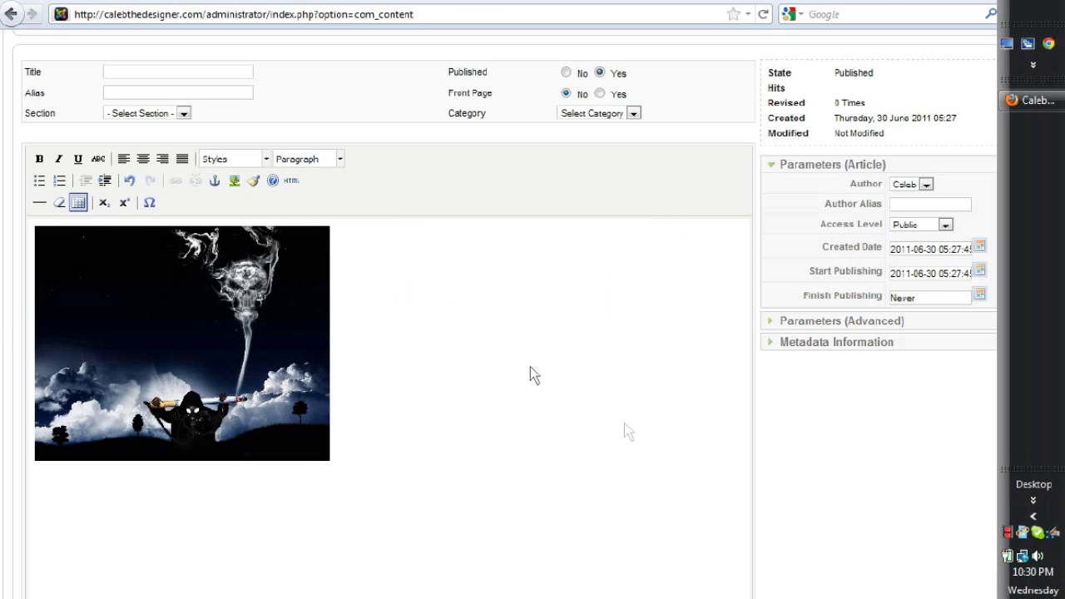
{"action": "left_click", "coordinate": [184, 114]}
{"action": "left_click", "coordinate": [171, 138]}
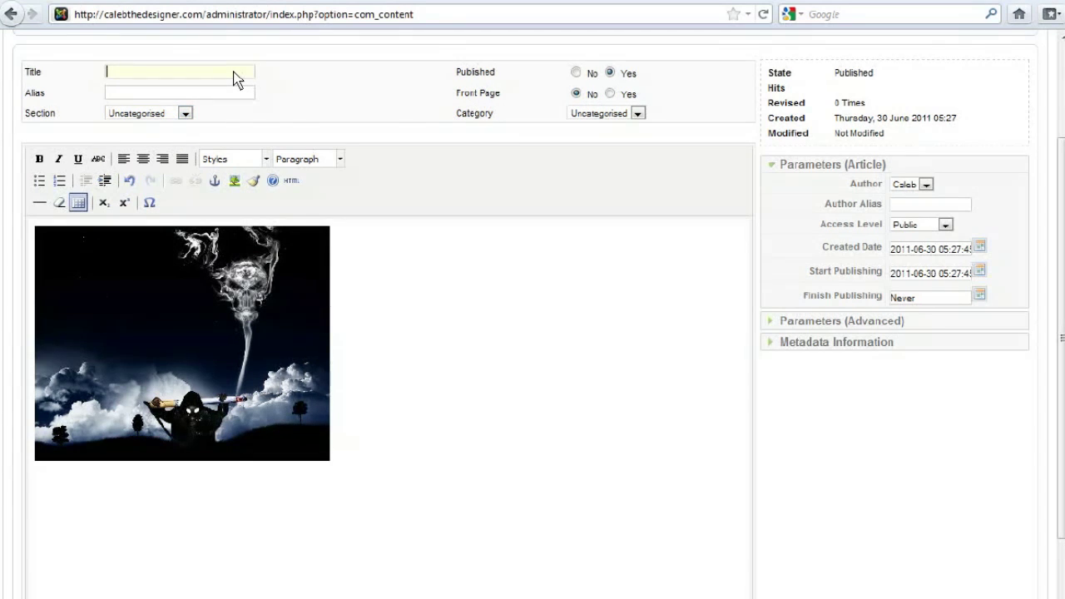
Replace the article's title with 'skull'.
{"action": "type", "text": "Google"}
{"action": "double_click", "coordinate": [158, 72]}
{"action": "type", "text": "sk"}
{"action": "scroll", "coordinate": [490, 189], "scroll_direction": "down", "scroll_amount": 2}
{"action": "scroll", "coordinate": [505, 304], "scroll_direction": "up", "scroll_amount": 2}
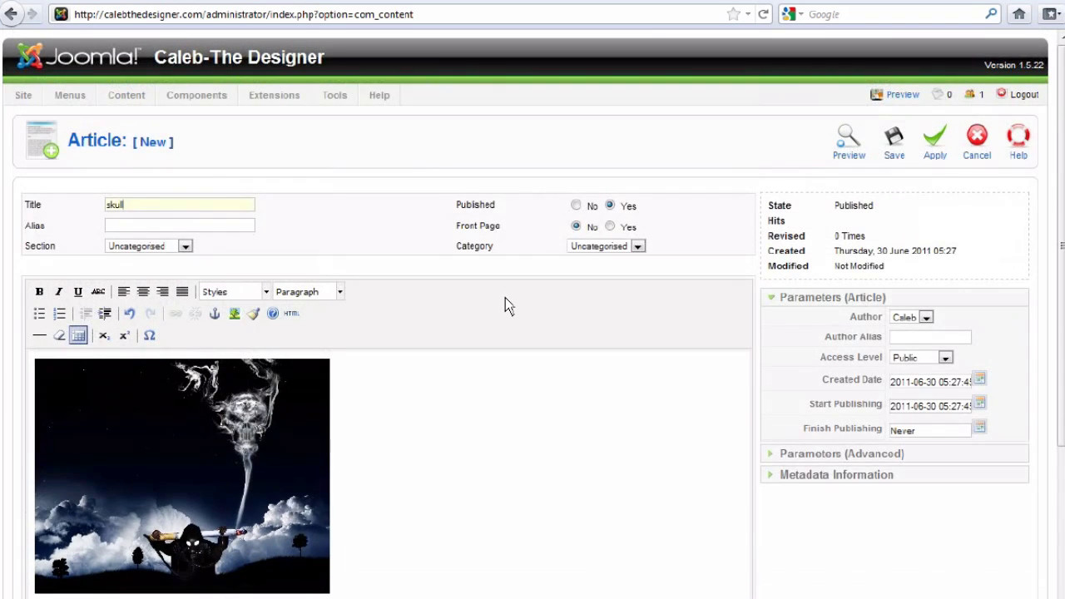
{"action": "scroll", "coordinate": [563, 385], "scroll_direction": "down", "scroll_amount": 2}
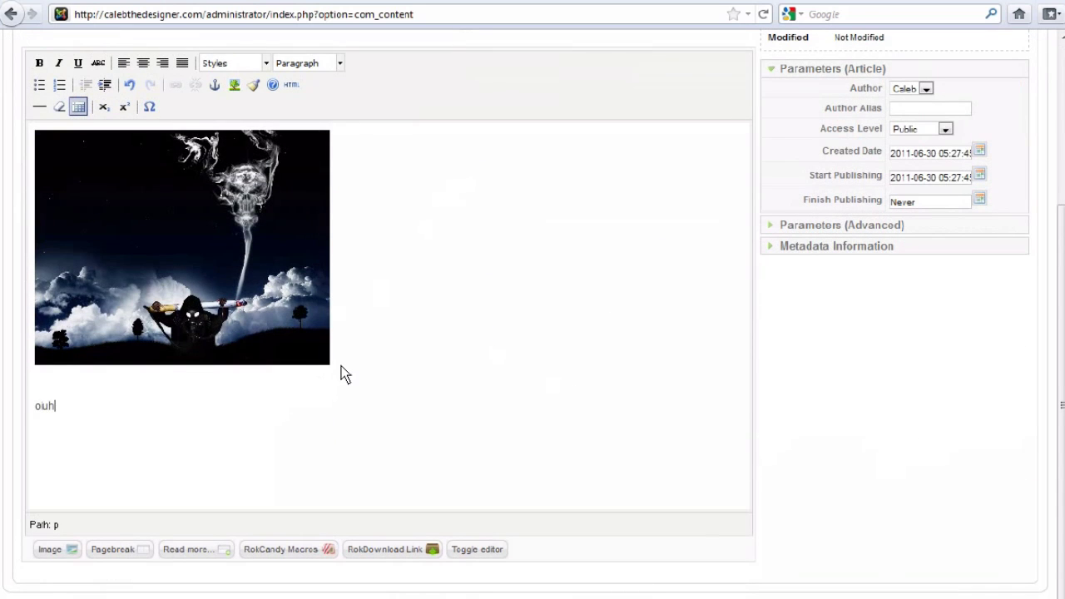
{"action": "type", "text": "hbesldiuybgkujyhdxgblj"}
{"action": "type", "text": "joc"}
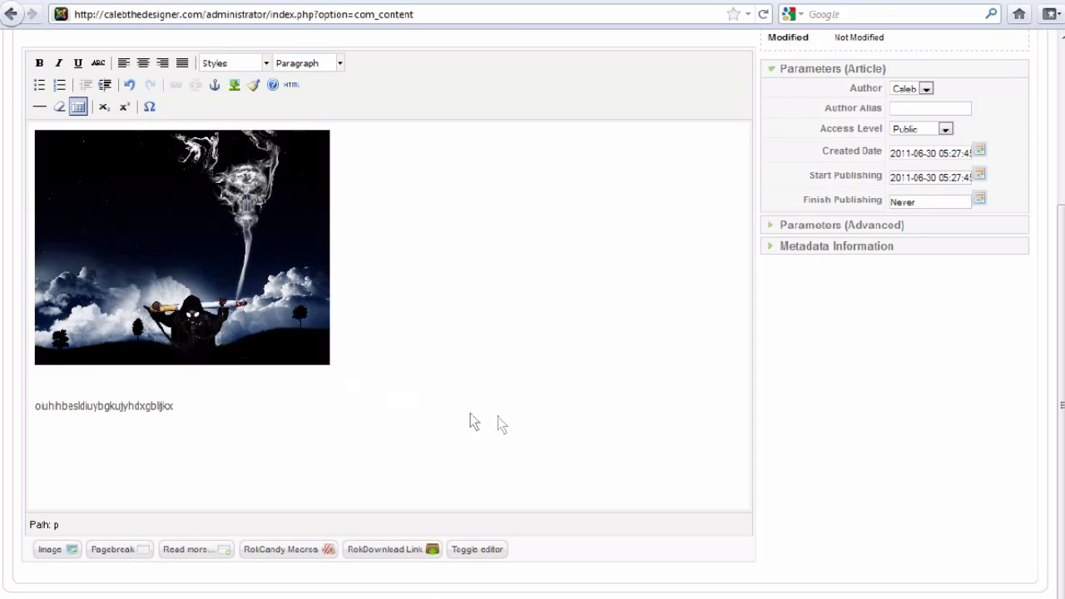
{"action": "scroll", "coordinate": [499, 416], "scroll_direction": "up", "scroll_amount": 3}
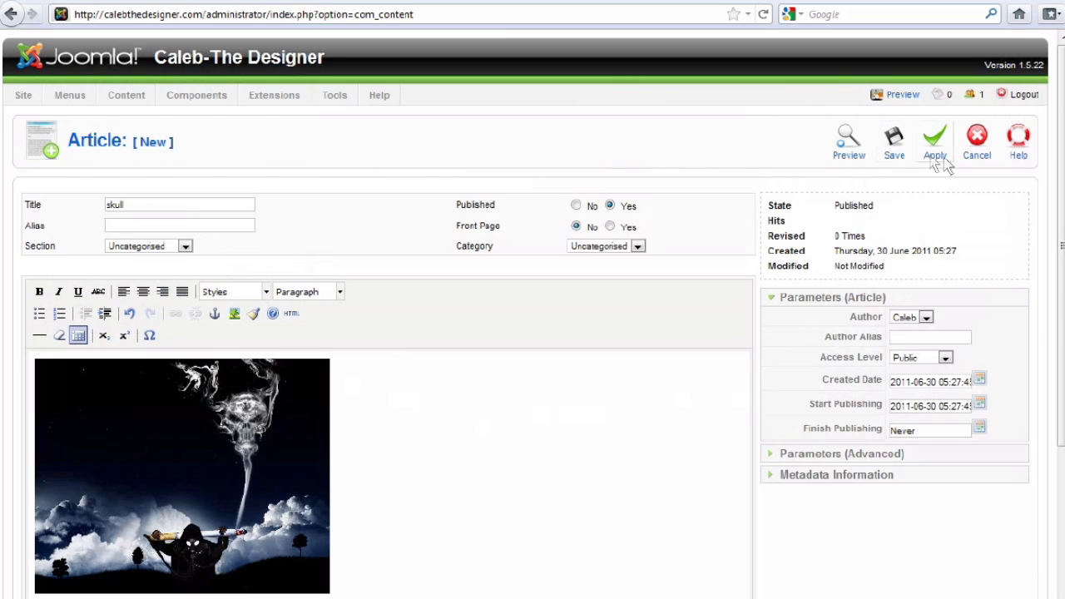
Close the article editor and start a new Custom HTML module from the Module Manager.
{"action": "left_click", "coordinate": [983, 149]}
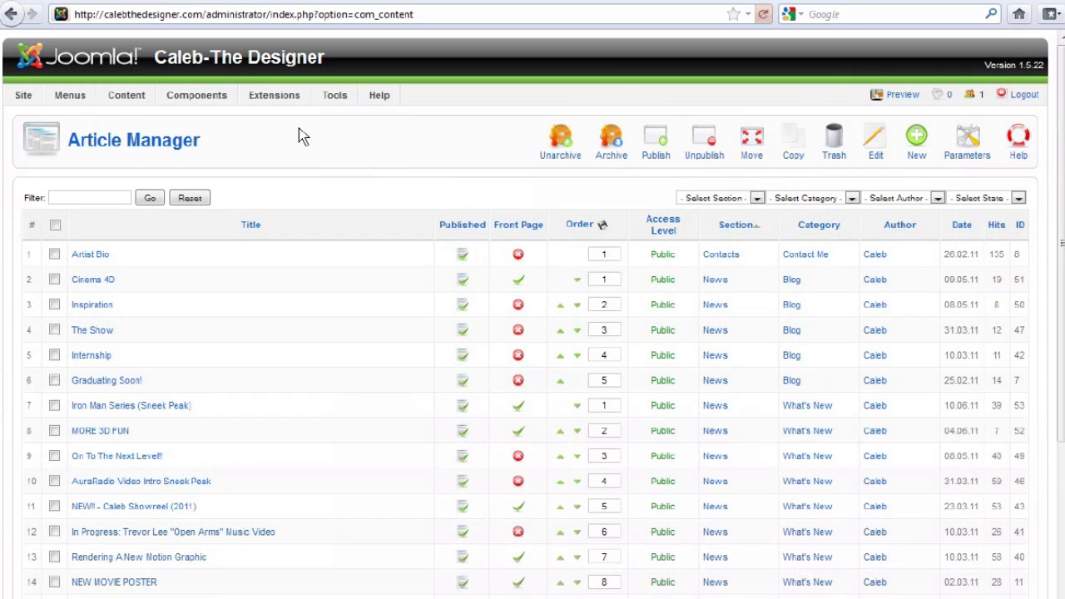
{"action": "mouse_move", "coordinate": [274, 94]}
{"action": "left_click", "coordinate": [277, 146]}
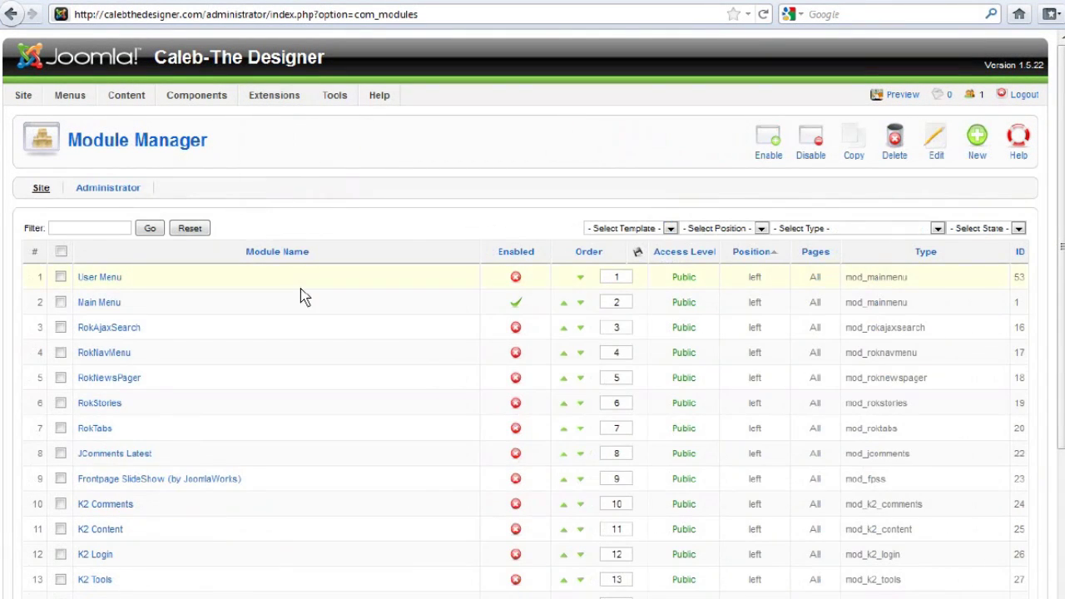
{"action": "left_click", "coordinate": [977, 139]}
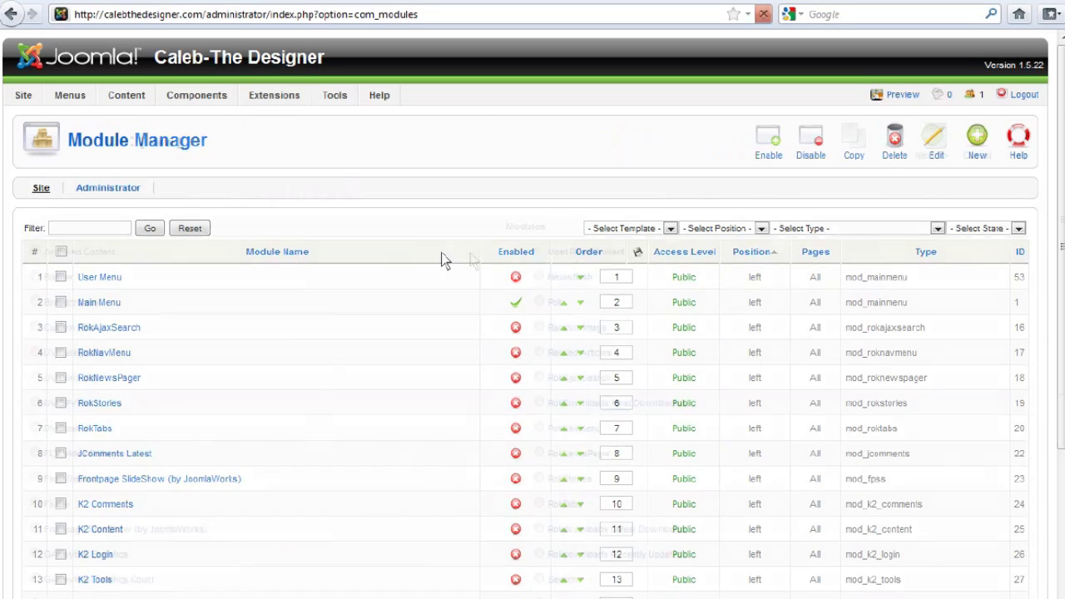
{"action": "left_click", "coordinate": [36, 328]}
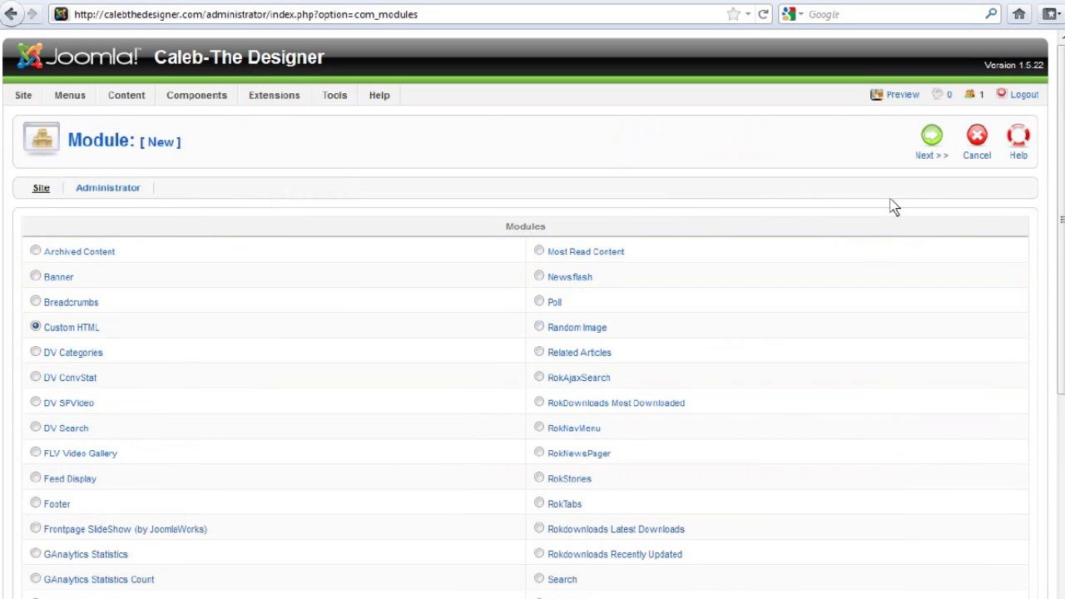
Insert the smkskull2.jpg image from images/stories into the module's Custom Output.
{"action": "left_click", "coordinate": [930, 142]}
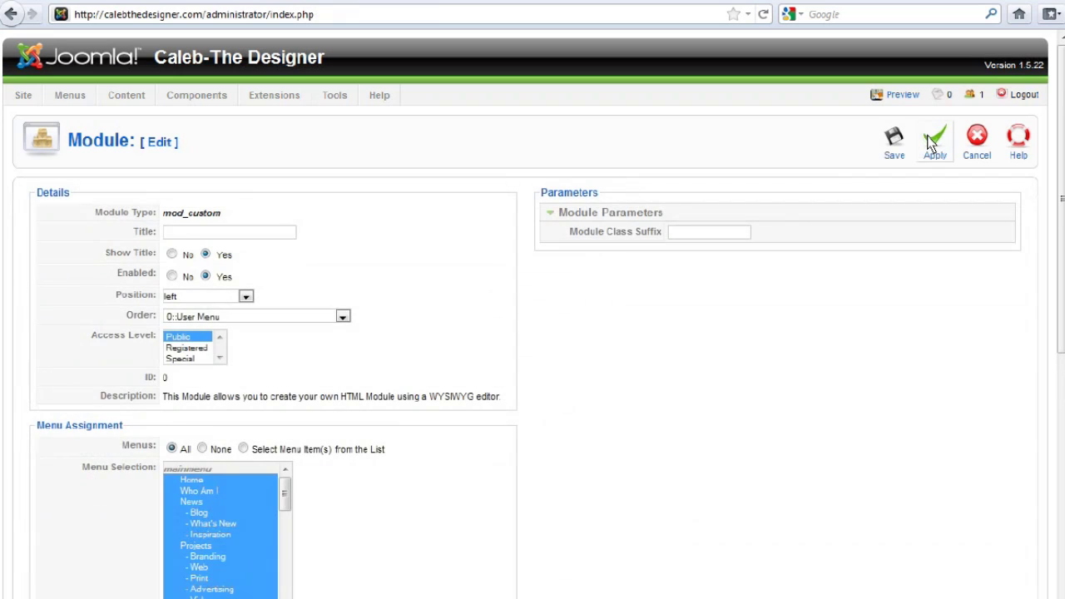
{"action": "scroll", "coordinate": [656, 283], "scroll_direction": "down", "scroll_amount": 10}
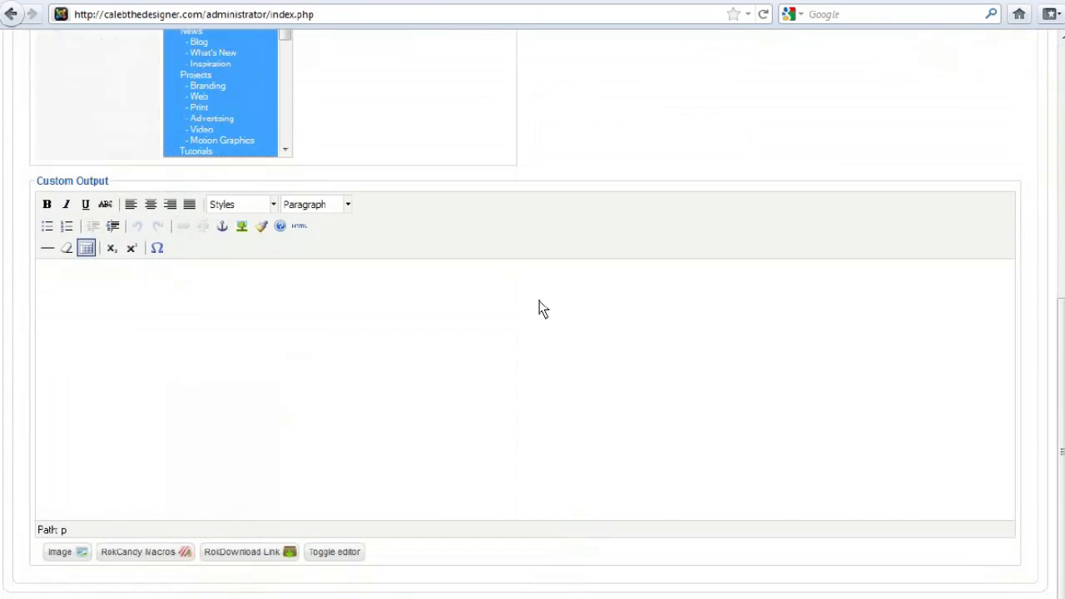
{"action": "left_click", "coordinate": [83, 554]}
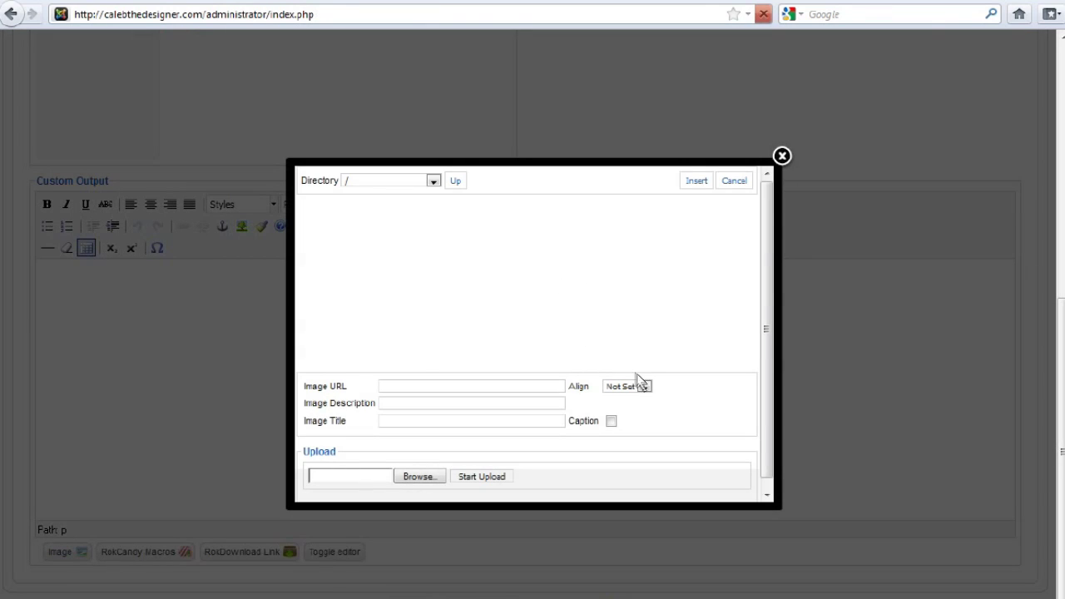
{"action": "scroll", "coordinate": [753, 332], "scroll_direction": "down", "scroll_amount": 5}
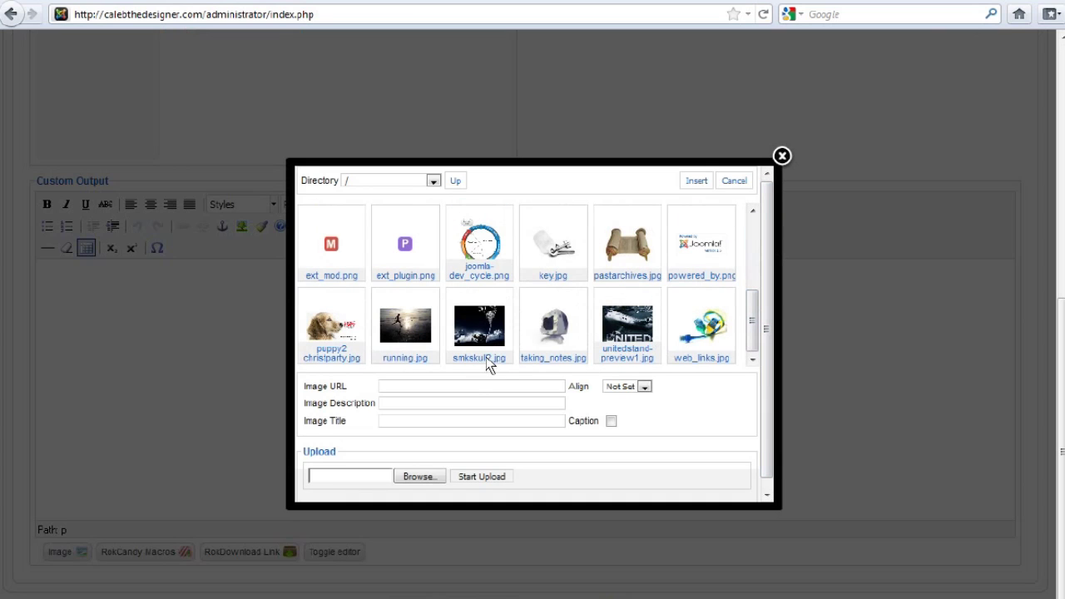
{"action": "left_click", "coordinate": [466, 326]}
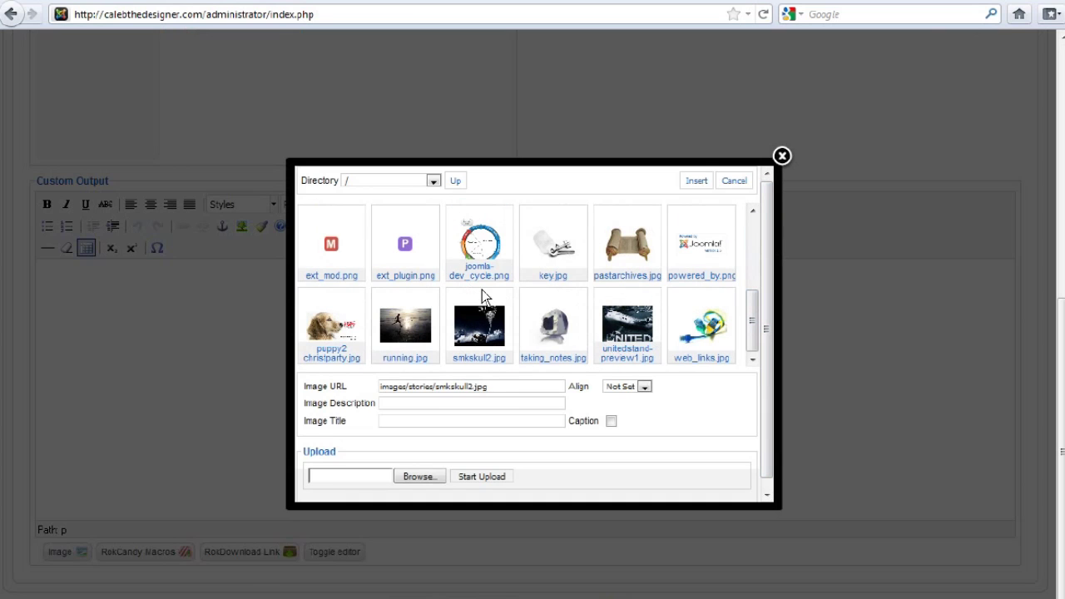
{"action": "left_click", "coordinate": [696, 181]}
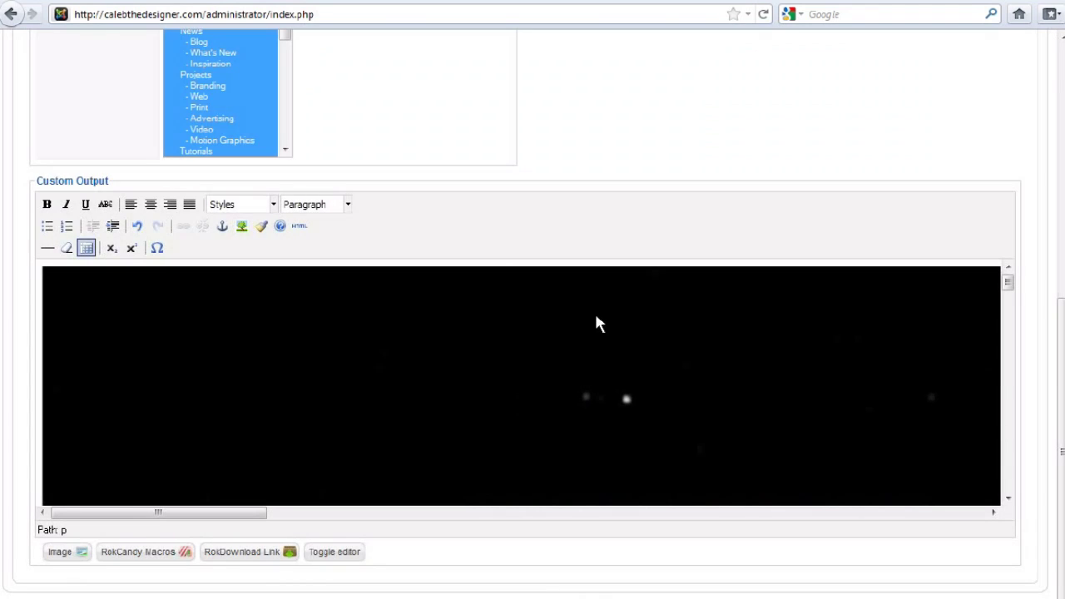
Replace the skull image with running.jpg and resize it to about 350 x 237.
{"action": "left_click", "coordinate": [428, 386]}
{"action": "key", "text": "Delete"}
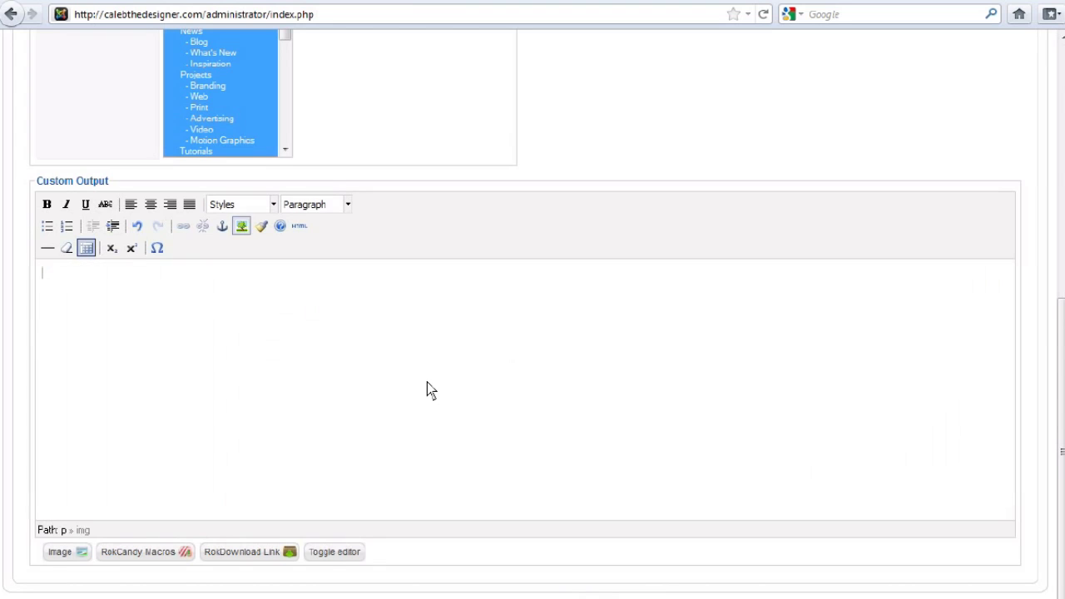
{"action": "left_click", "coordinate": [60, 552]}
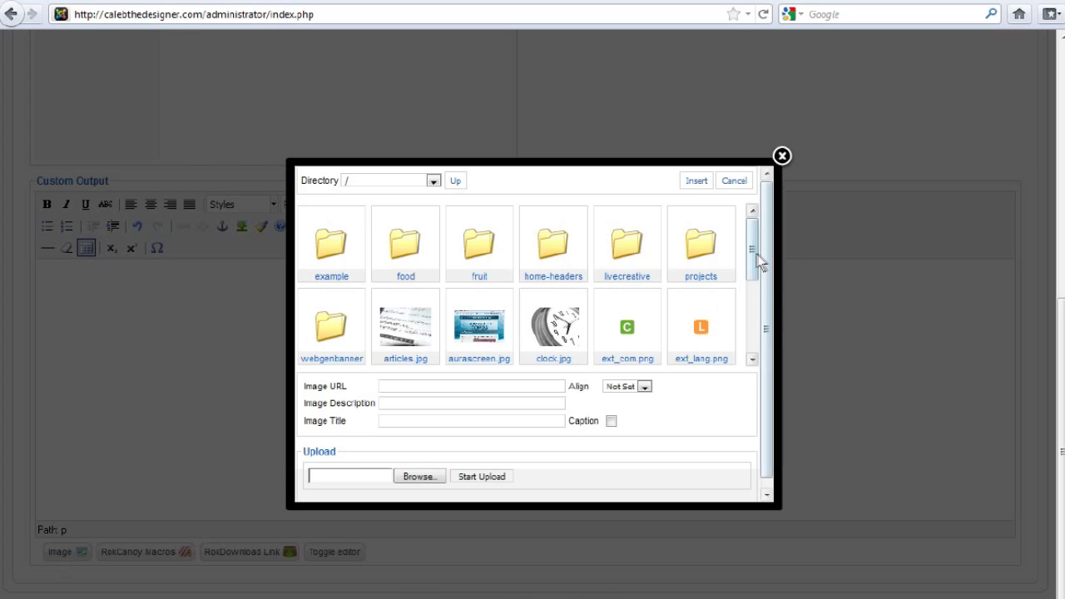
{"action": "left_click_drag", "start_coordinate": [752, 248], "coordinate": [746, 380]}
{"action": "left_click", "coordinate": [395, 331]}
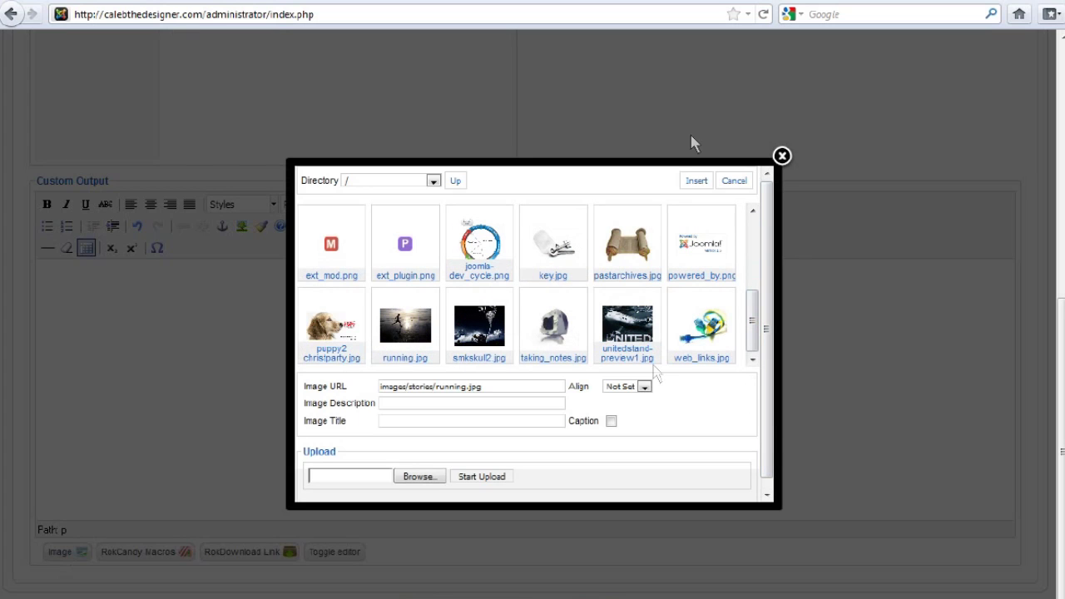
{"action": "left_click", "coordinate": [696, 180]}
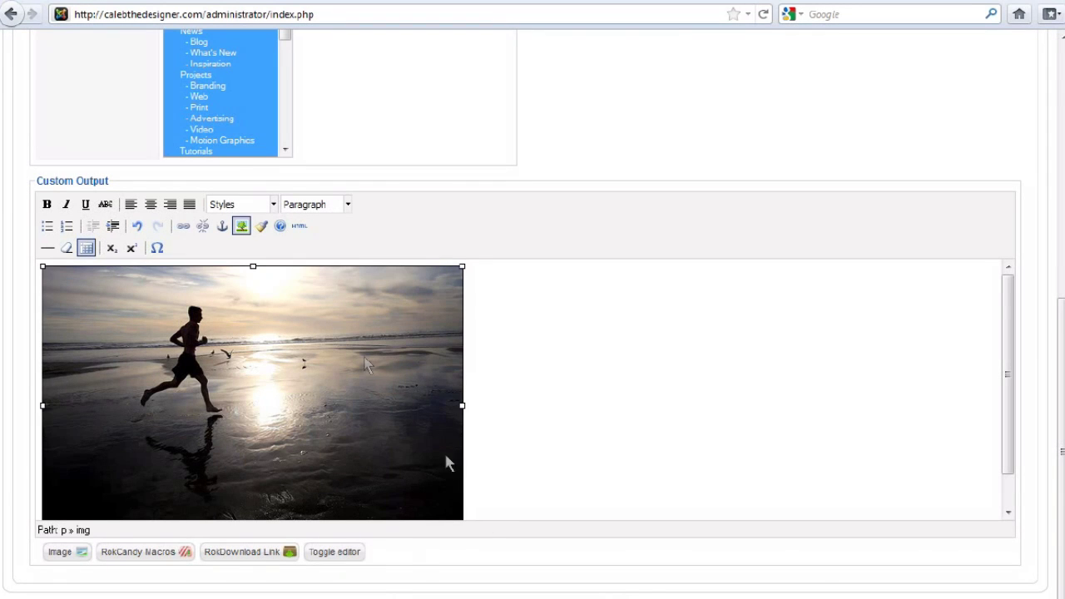
{"action": "scroll", "coordinate": [551, 368], "scroll_direction": "down", "scroll_amount": 1}
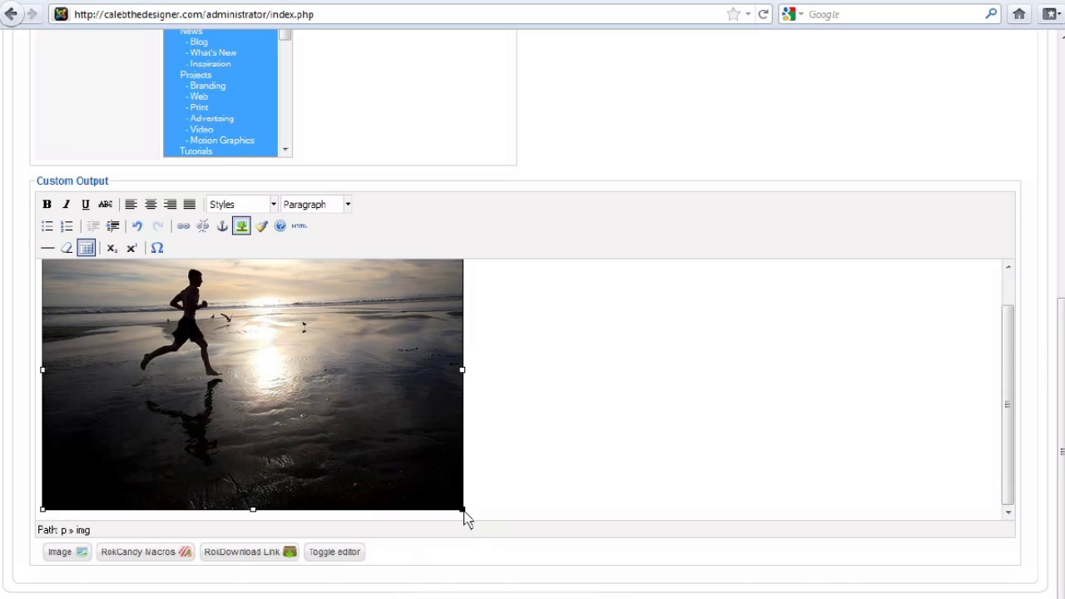
{"action": "left_click_drag", "start_coordinate": [464, 510], "coordinate": [308, 441]}
Set Show Title to No and place the module in the sidebar-a position.
{"action": "scroll", "coordinate": [563, 346], "scroll_direction": "up", "scroll_amount": 6}
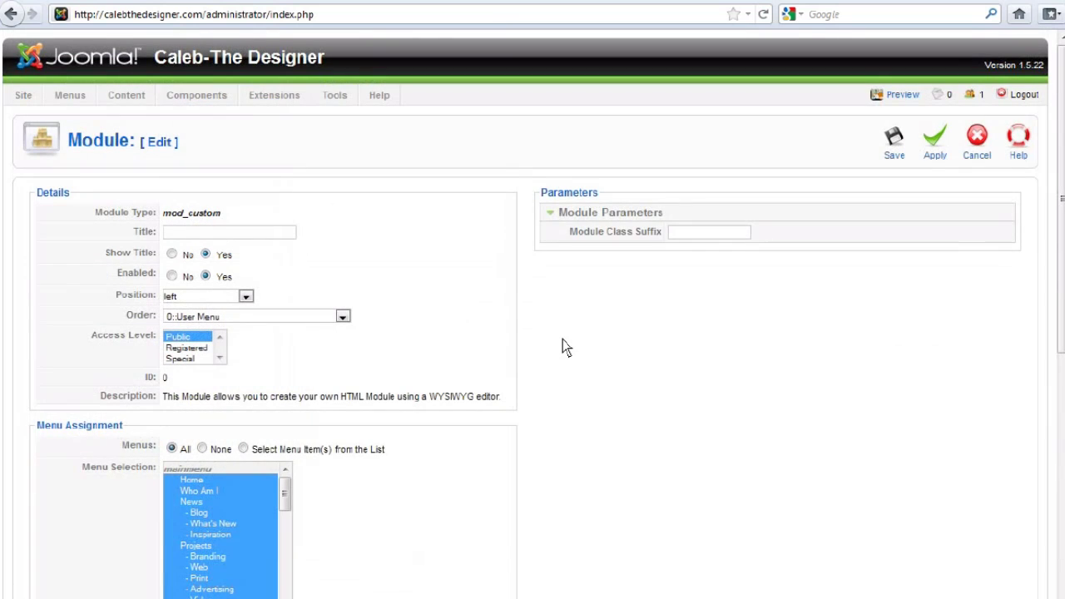
{"action": "scroll", "coordinate": [562, 338], "scroll_direction": "down", "scroll_amount": 5}
{"action": "scroll", "coordinate": [562, 338], "scroll_direction": "up", "scroll_amount": 5}
{"action": "scroll", "coordinate": [561, 344], "scroll_direction": "down", "scroll_amount": 3}
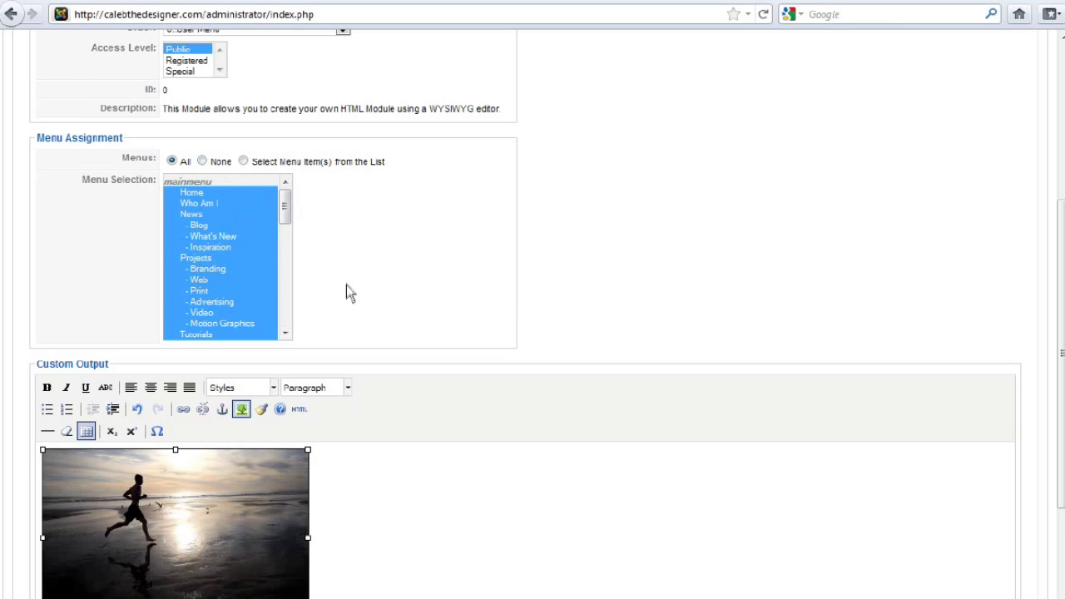
{"action": "left_click_drag", "start_coordinate": [285, 206], "coordinate": [296, 126]}
{"action": "scroll", "coordinate": [443, 165], "scroll_direction": "down", "scroll_amount": 3}
{"action": "scroll", "coordinate": [443, 165], "scroll_direction": "up", "scroll_amount": 6}
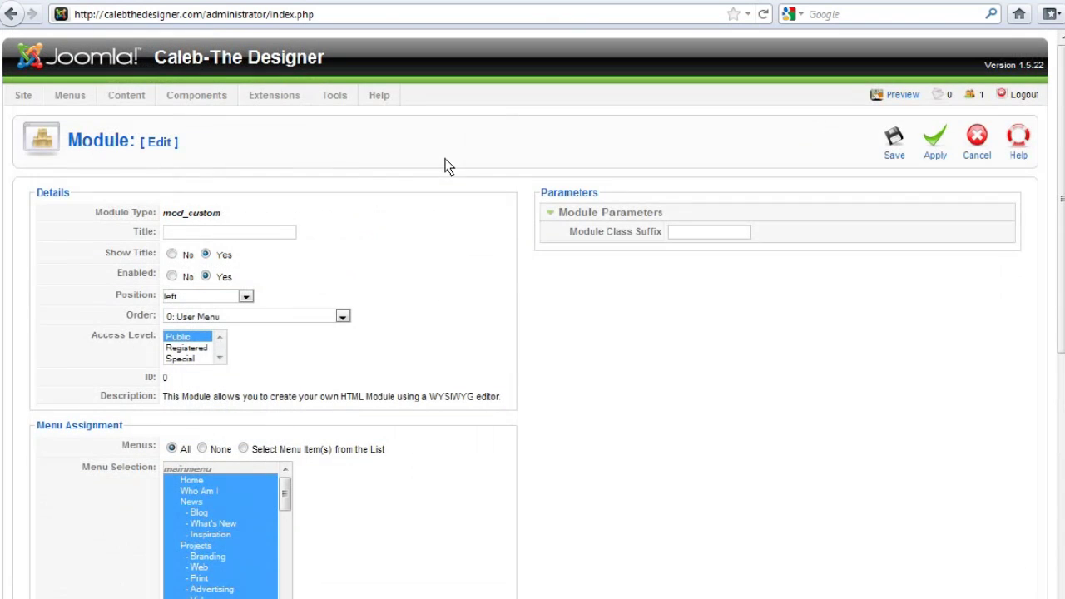
{"action": "left_click", "coordinate": [223, 232]}
{"action": "left_click", "coordinate": [171, 255]}
{"action": "left_click", "coordinate": [246, 297]}
{"action": "left_click_drag", "start_coordinate": [247, 373], "coordinate": [249, 460]}
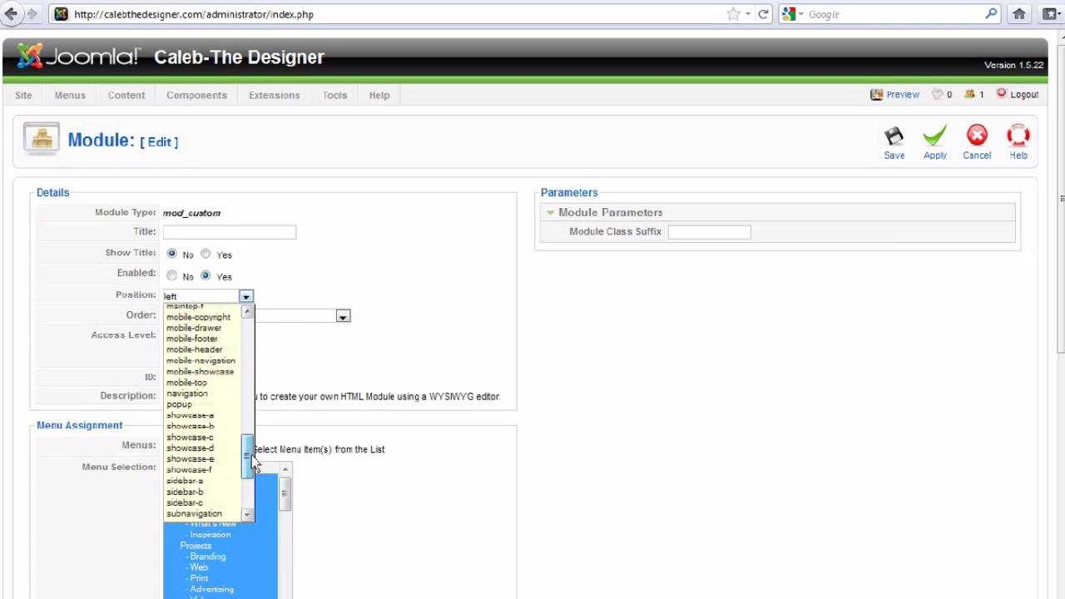
{"action": "left_click", "coordinate": [204, 484]}
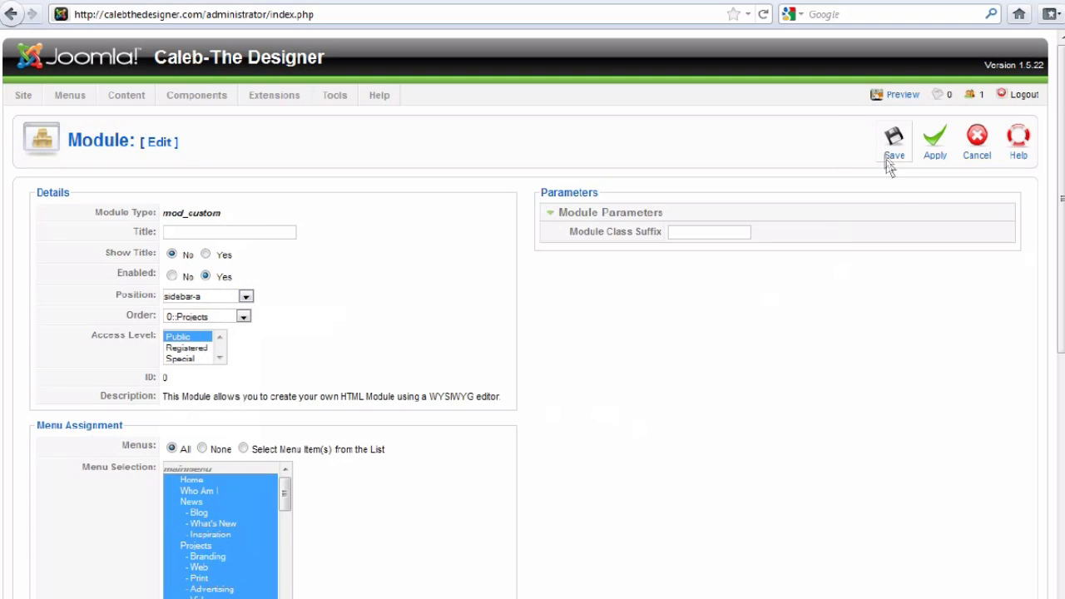
Title the module 'Example' and save it.
{"action": "scroll", "coordinate": [677, 370], "scroll_direction": "down", "scroll_amount": 3}
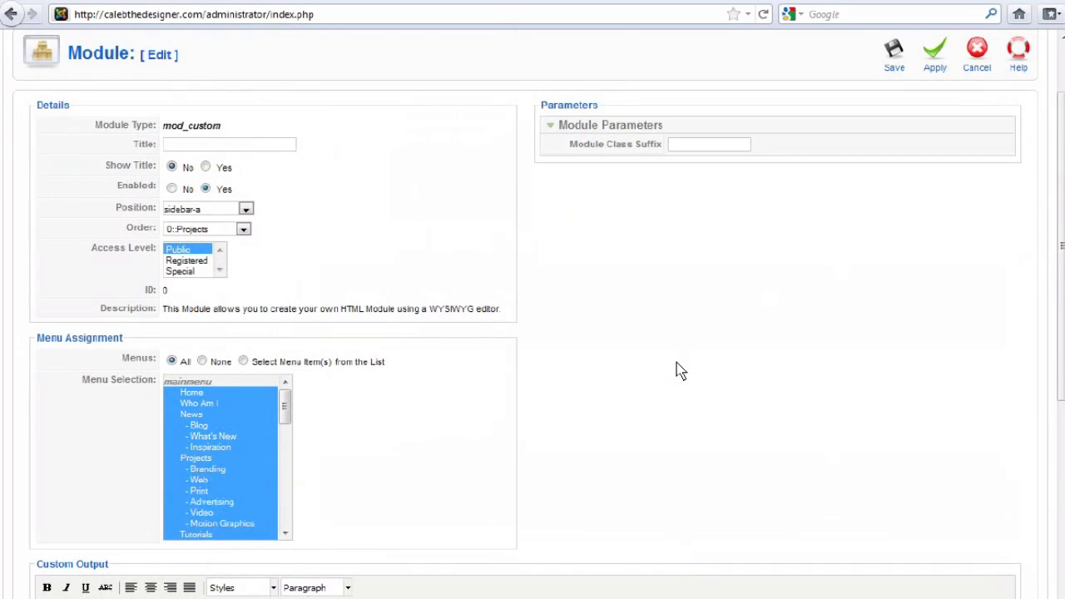
{"action": "scroll", "coordinate": [678, 370], "scroll_direction": "up", "scroll_amount": 2}
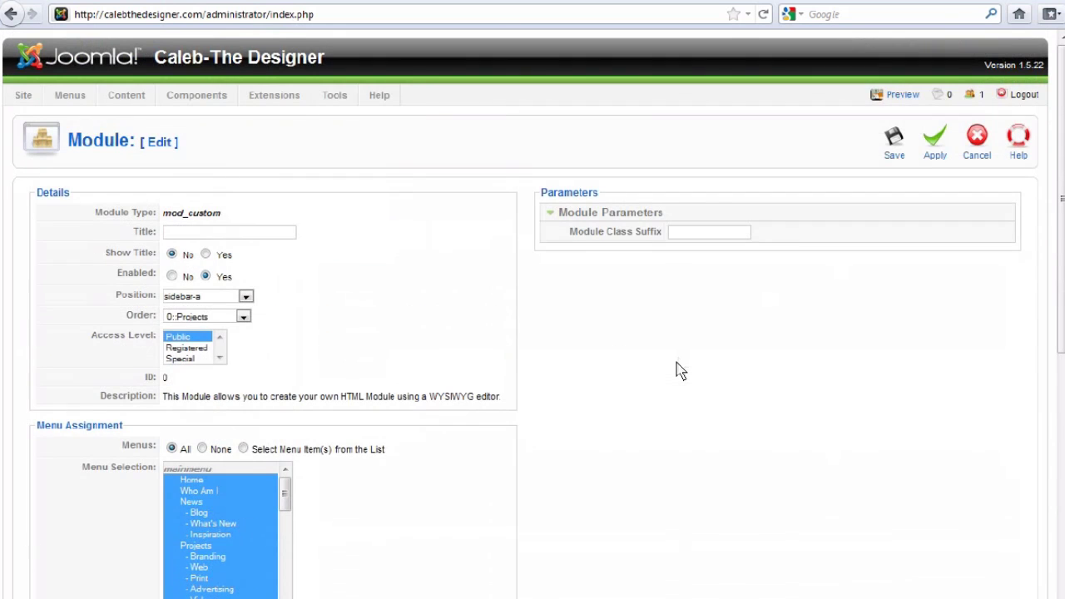
{"action": "left_click", "coordinate": [204, 233]}
{"action": "type", "text": "E"}
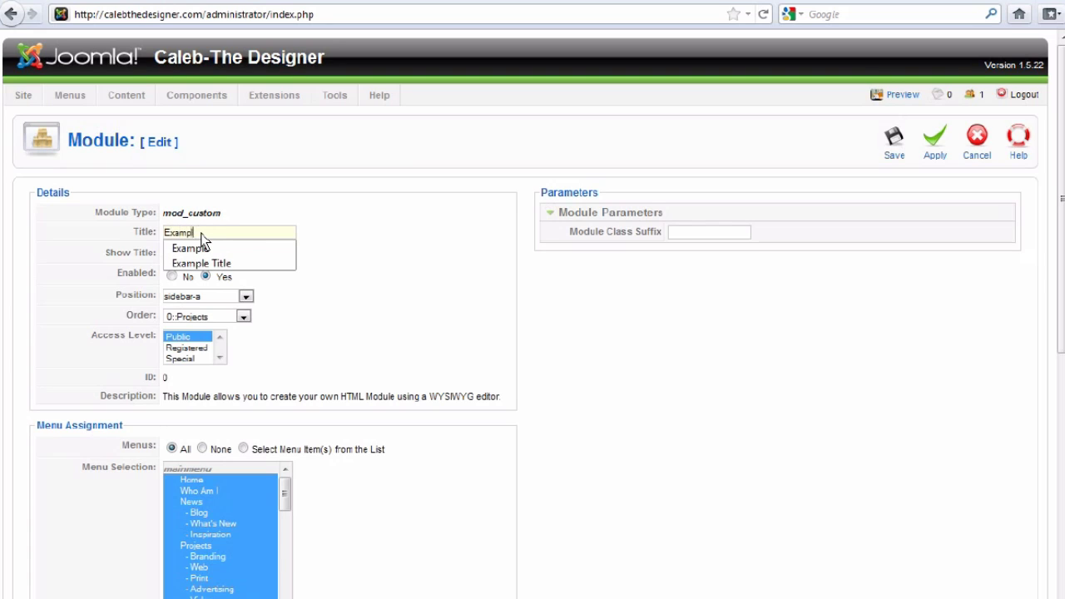
{"action": "type", "text": "xampl"}
{"action": "left_click", "coordinate": [208, 248]}
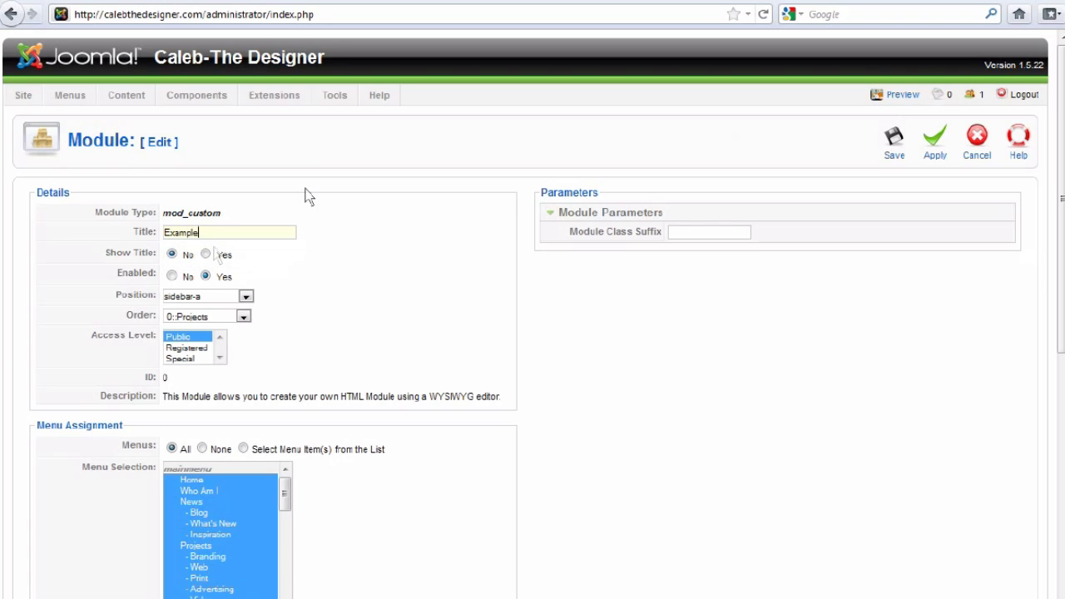
{"action": "left_click", "coordinate": [884, 144]}
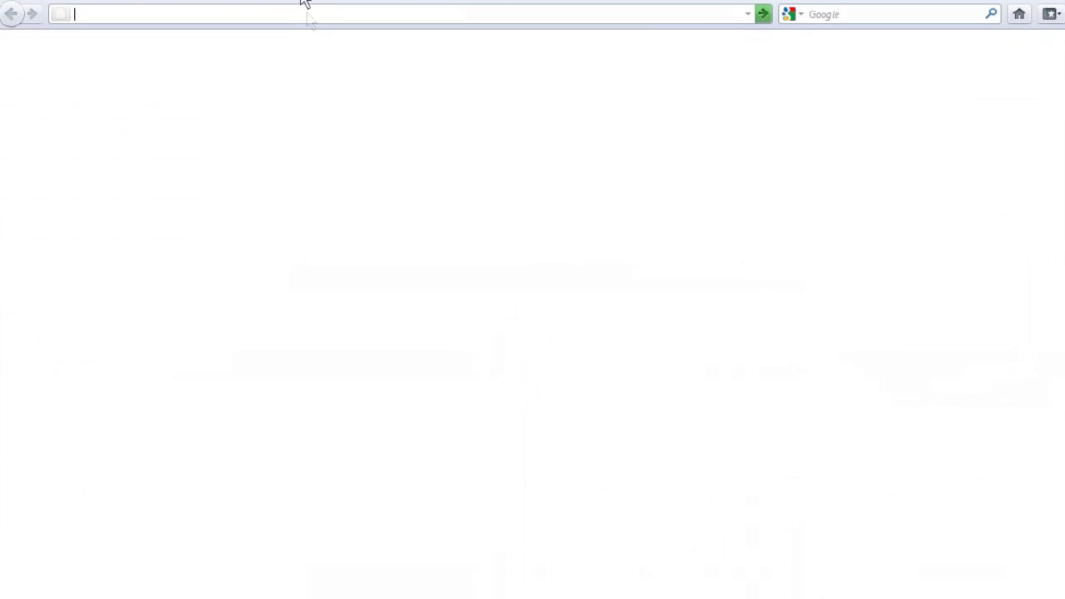
{"action": "type", "text": "calebthedesigner.com/"}
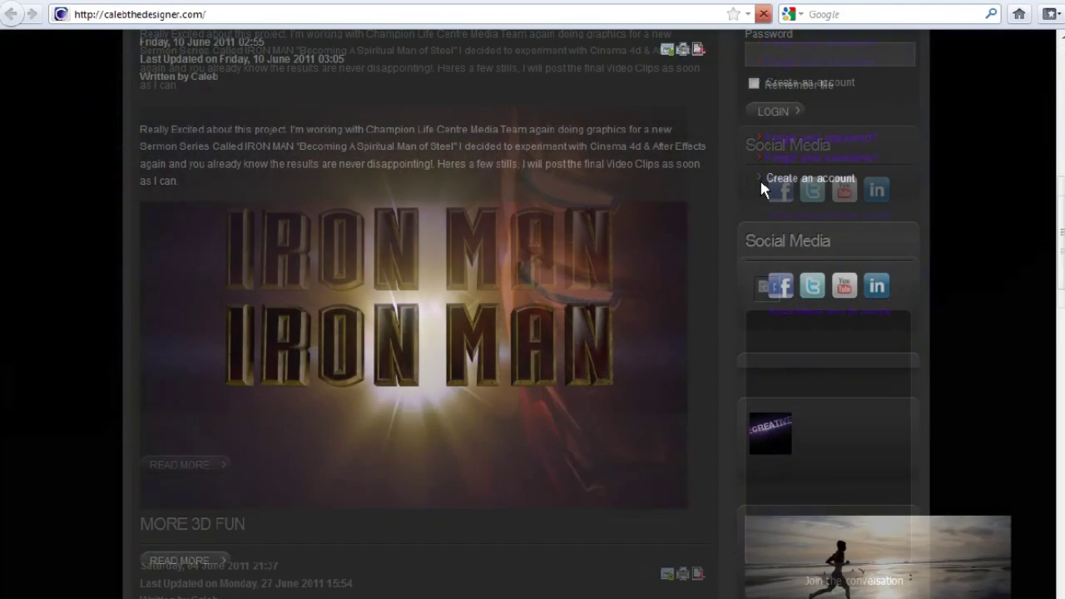
{"action": "scroll", "coordinate": [763, 190], "scroll_direction": "up", "scroll_amount": 3}
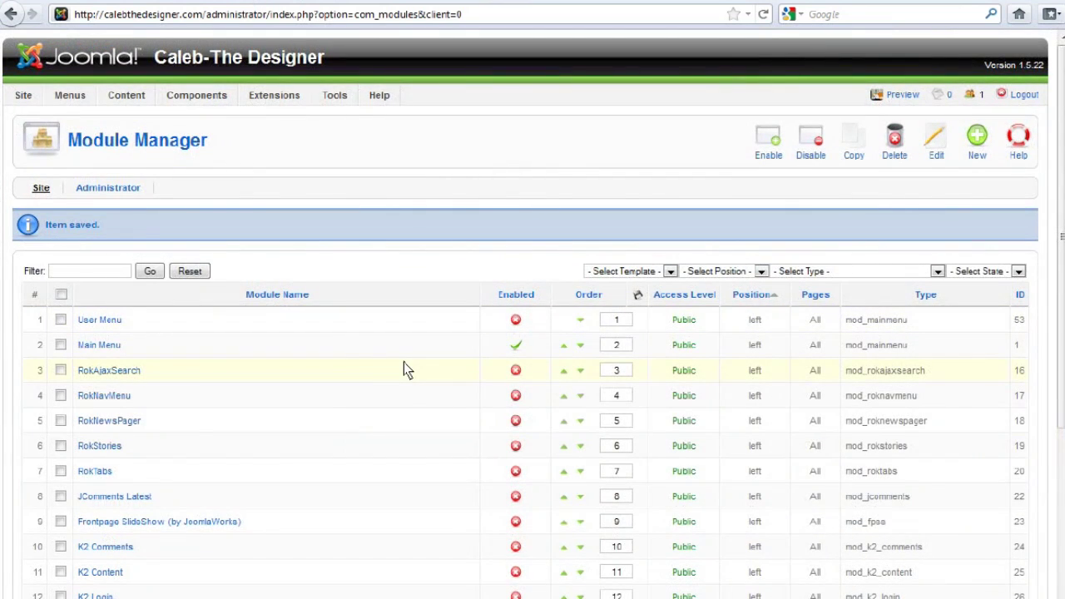
{"action": "scroll", "coordinate": [197, 408], "scroll_direction": "down", "scroll_amount": 5}
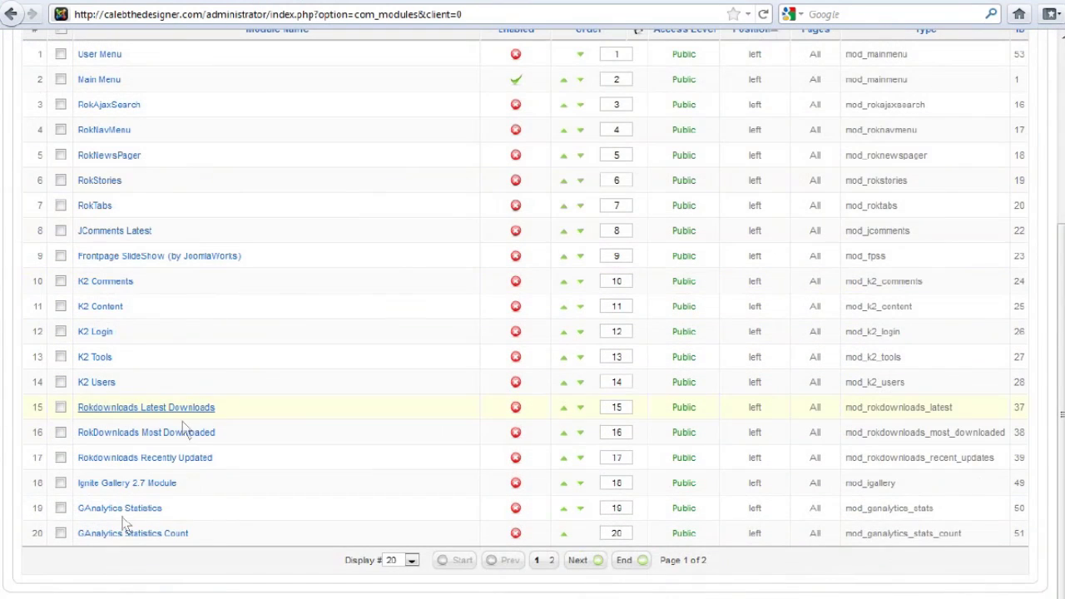
Reopen Example from Module Manager page 2, shrink its photo to about 139 x 92, and save.
{"action": "left_click", "coordinate": [550, 561]}
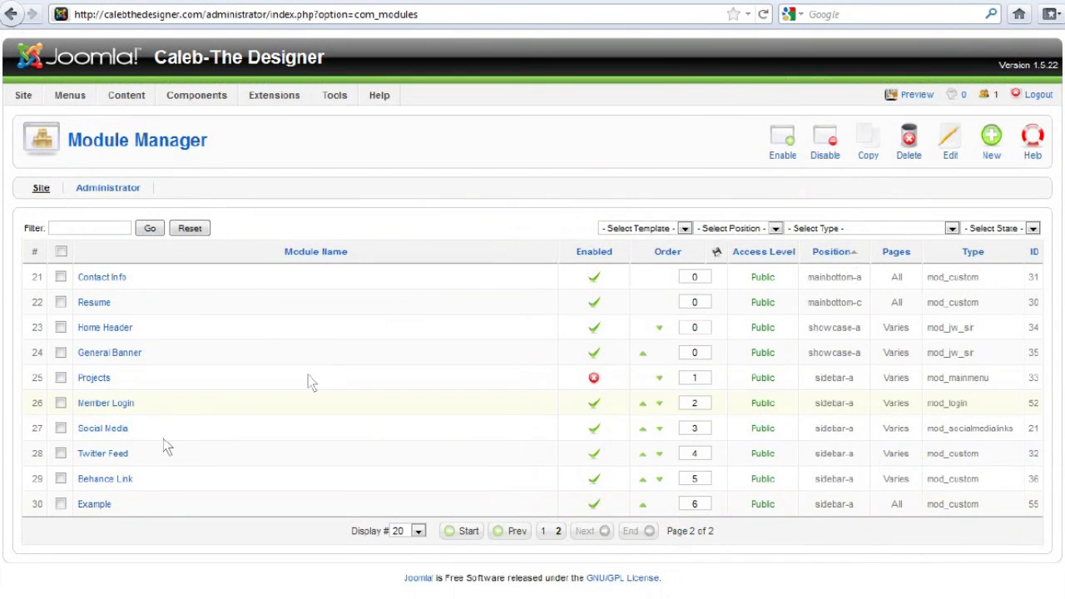
{"action": "left_click", "coordinate": [84, 505]}
{"action": "scroll", "coordinate": [475, 416], "scroll_direction": "down", "scroll_amount": 5}
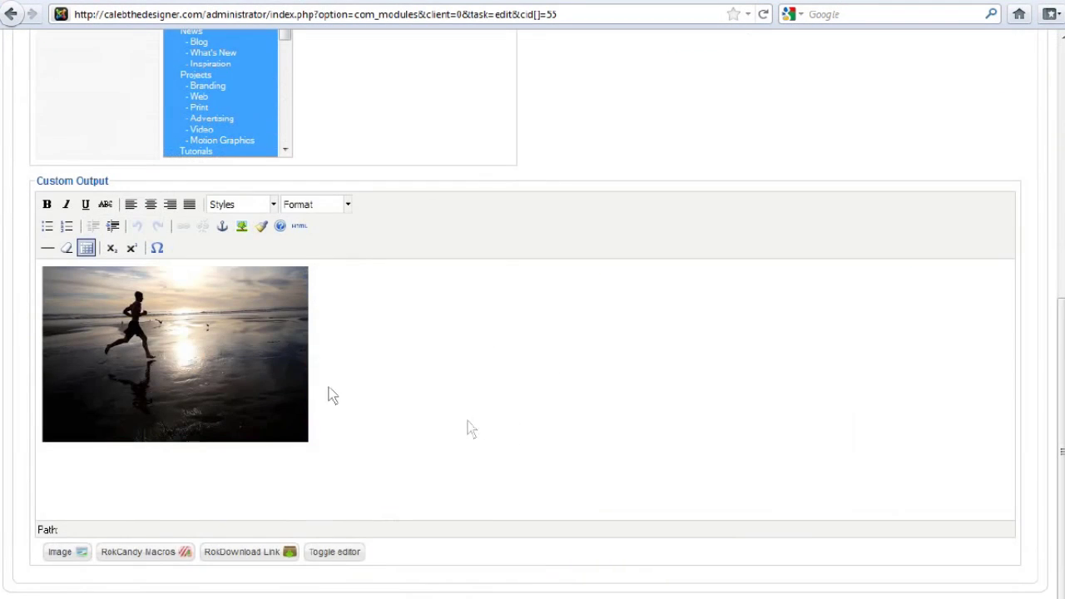
{"action": "left_click", "coordinate": [247, 366]}
{"action": "left_click_drag", "start_coordinate": [309, 446], "coordinate": [104, 351]}
{"action": "scroll", "coordinate": [496, 371], "scroll_direction": "up", "scroll_amount": 5}
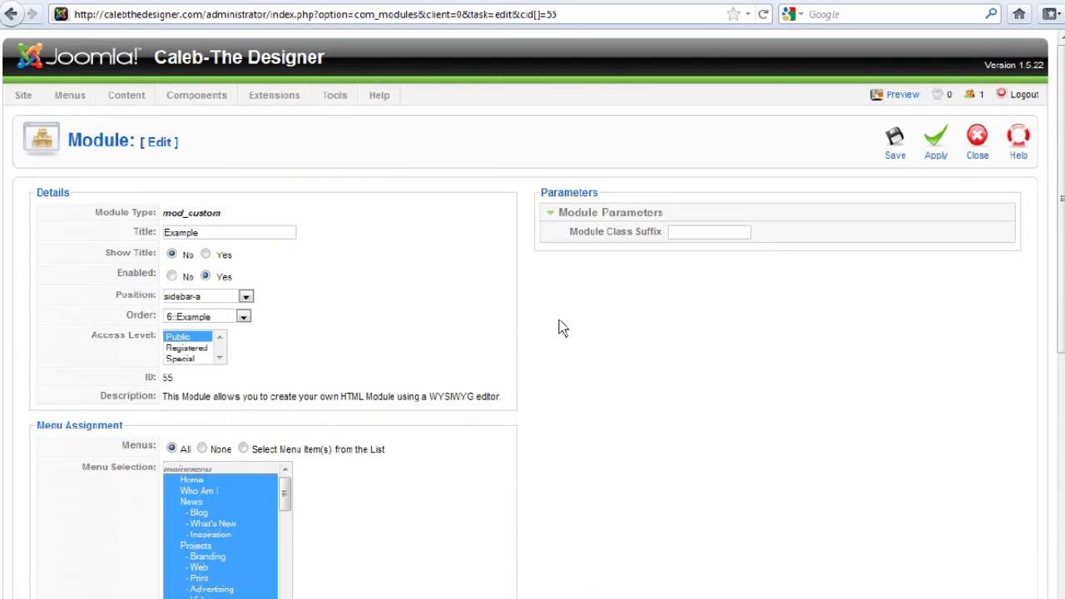
{"action": "left_click", "coordinate": [894, 142]}
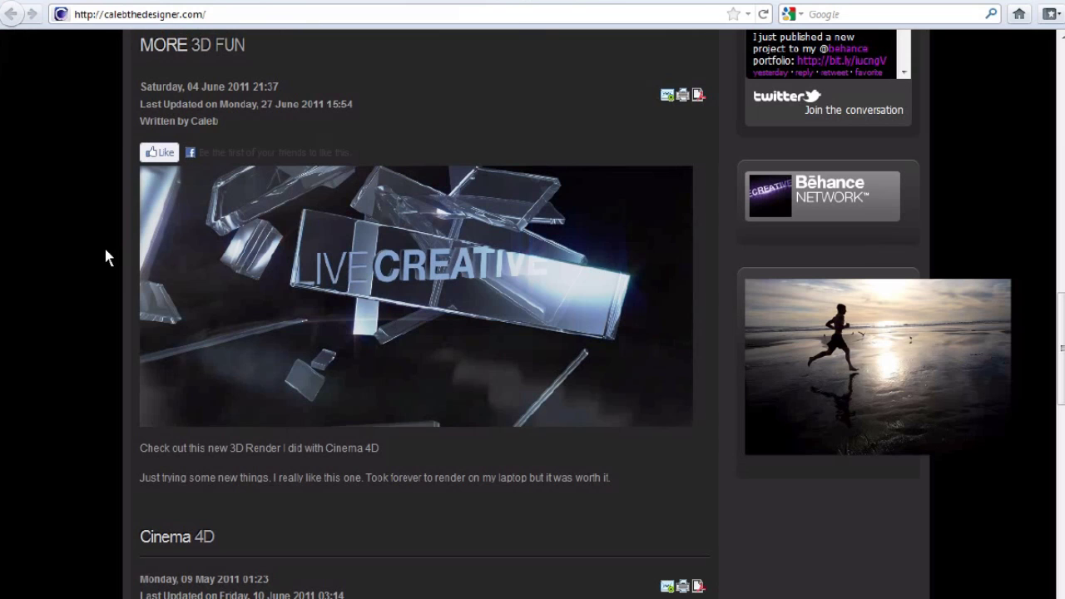
Reload the public site to check the smaller sidebar photo, then return to Module Manager.
{"action": "key", "text": "F5"}
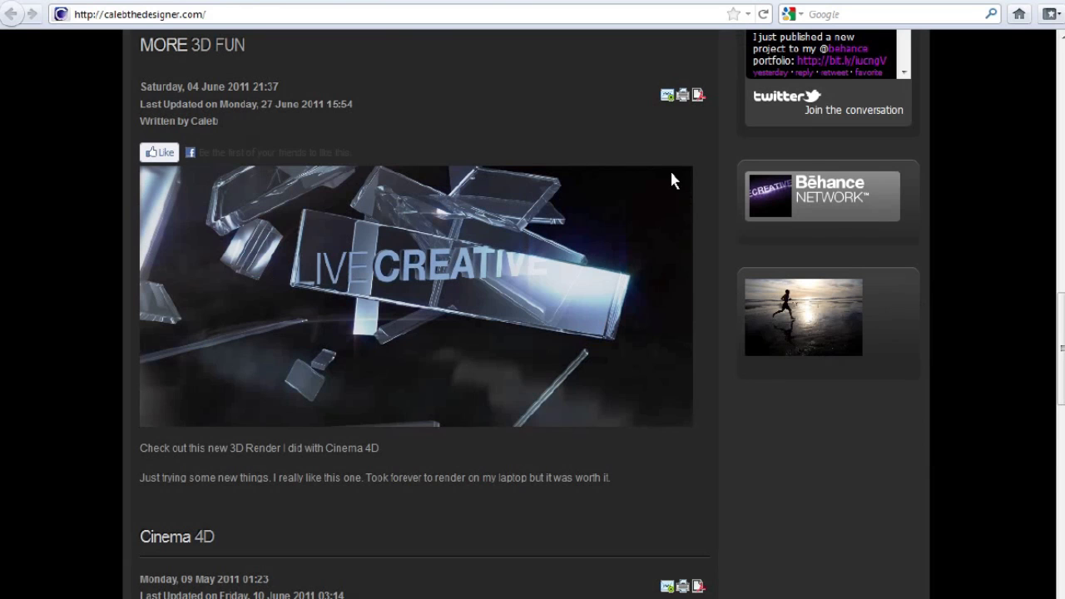
{"action": "left_click", "coordinate": [236, 2]}
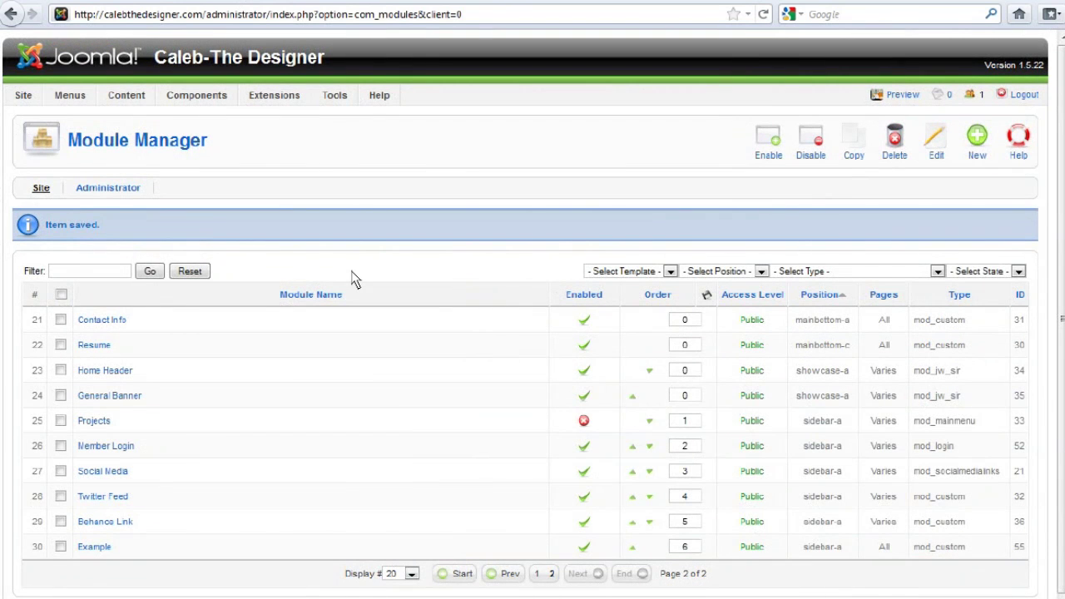